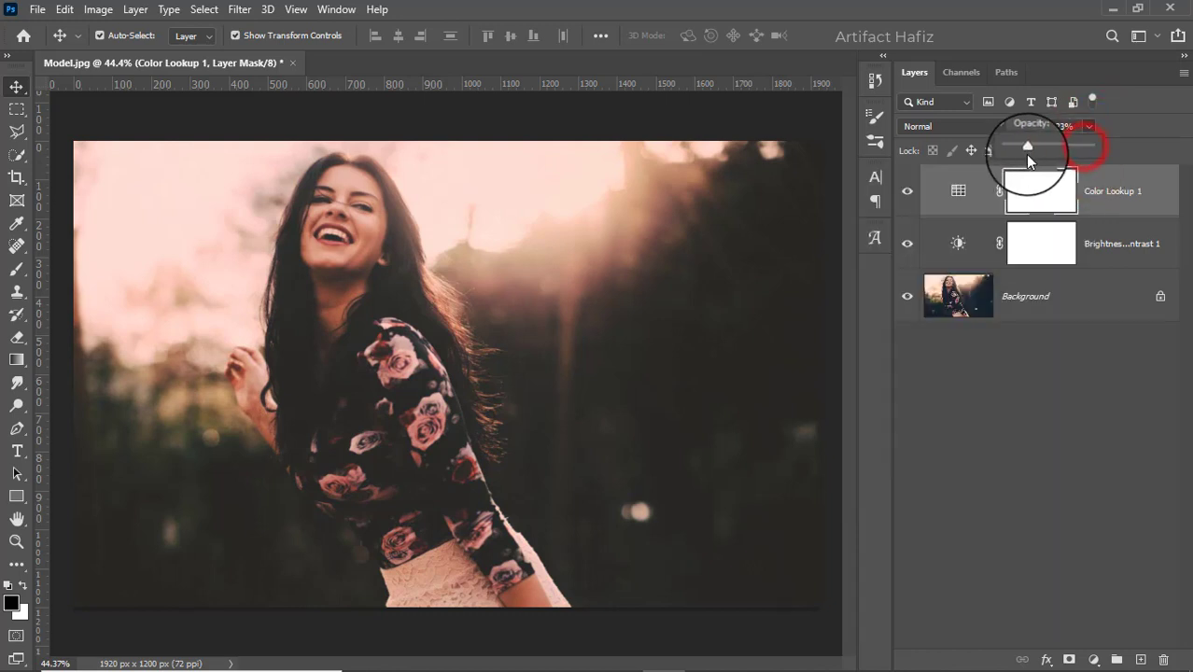
Step: Reduce the Color Lookup layer's opacity to 5%
{"action": "left_click_drag", "start_coordinate": [1028, 149], "coordinate": [1014, 147]}
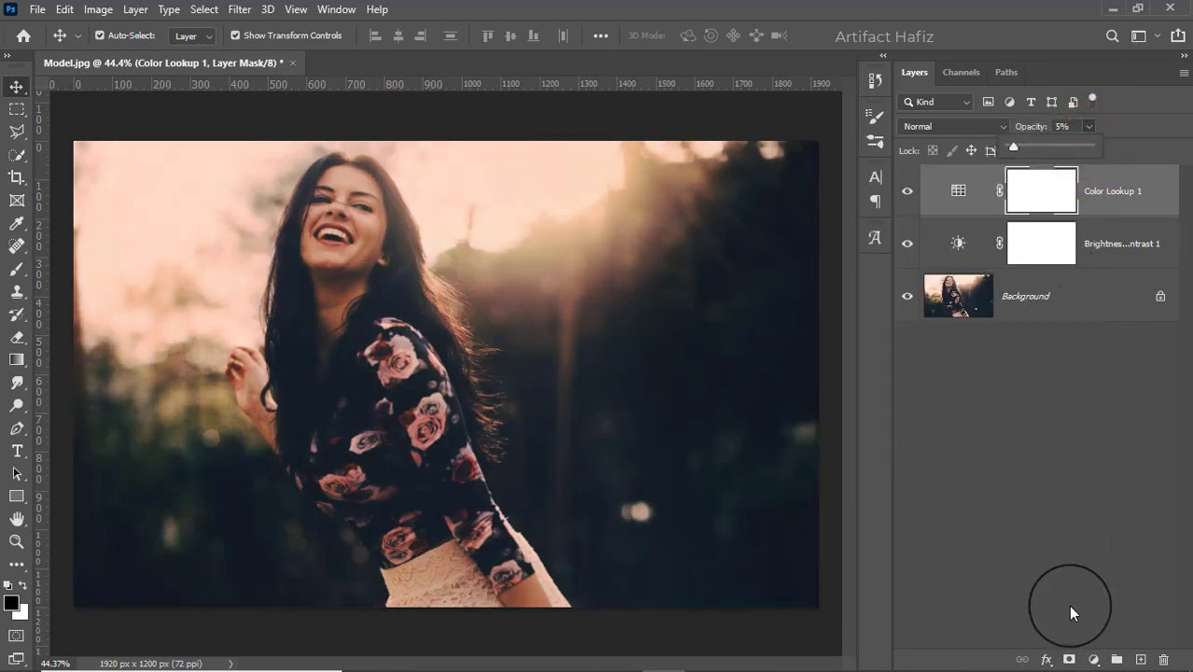
Step: Add a Curves adjustment layer and shape an RGB S-curve with the black point moved inward, white point and midtones slightly lowered, and highlights raised
{"action": "left_click", "coordinate": [1094, 660]}
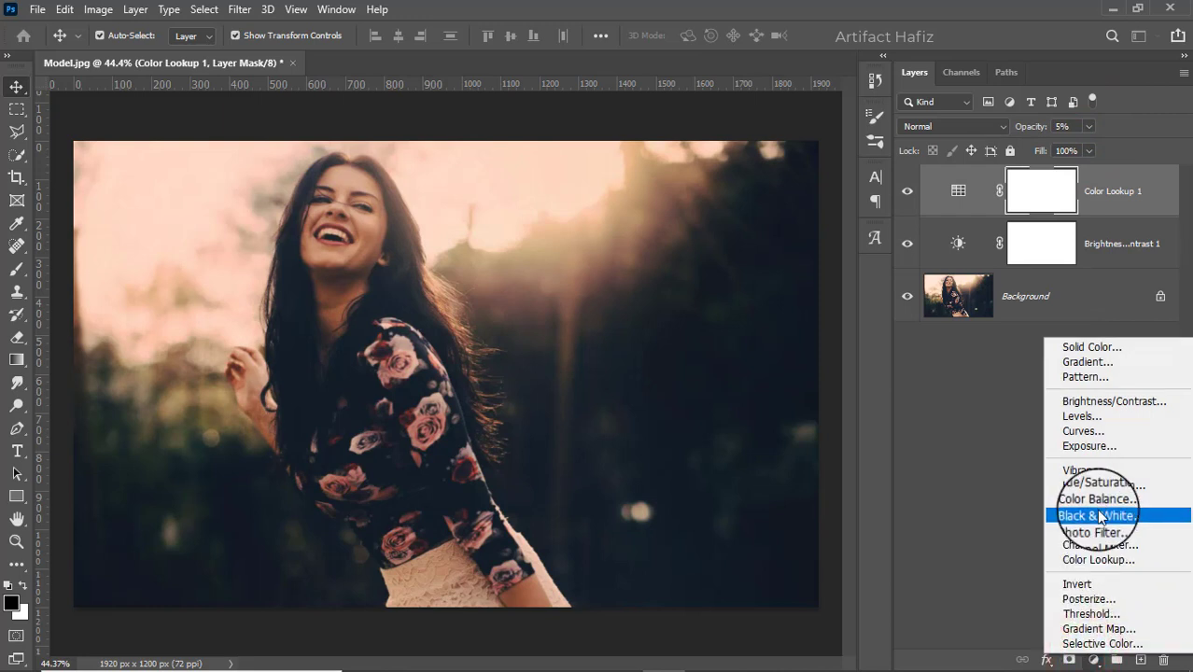
{"action": "left_click", "coordinate": [1092, 439]}
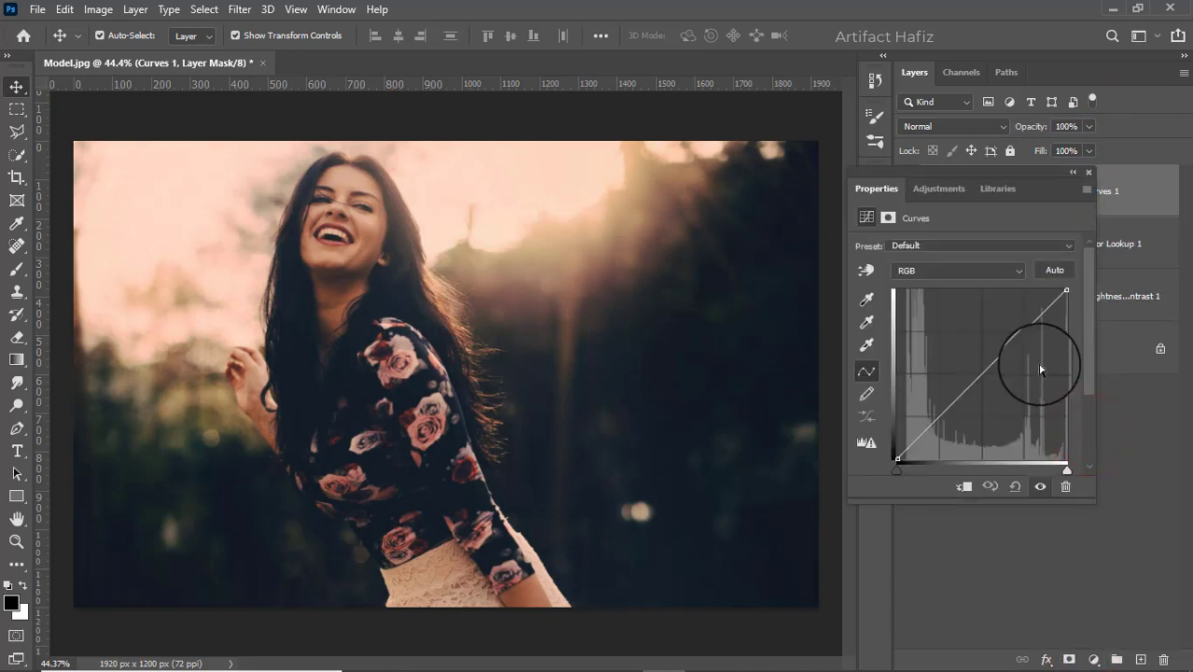
{"action": "left_click_drag", "start_coordinate": [896, 461], "coordinate": [906, 459]}
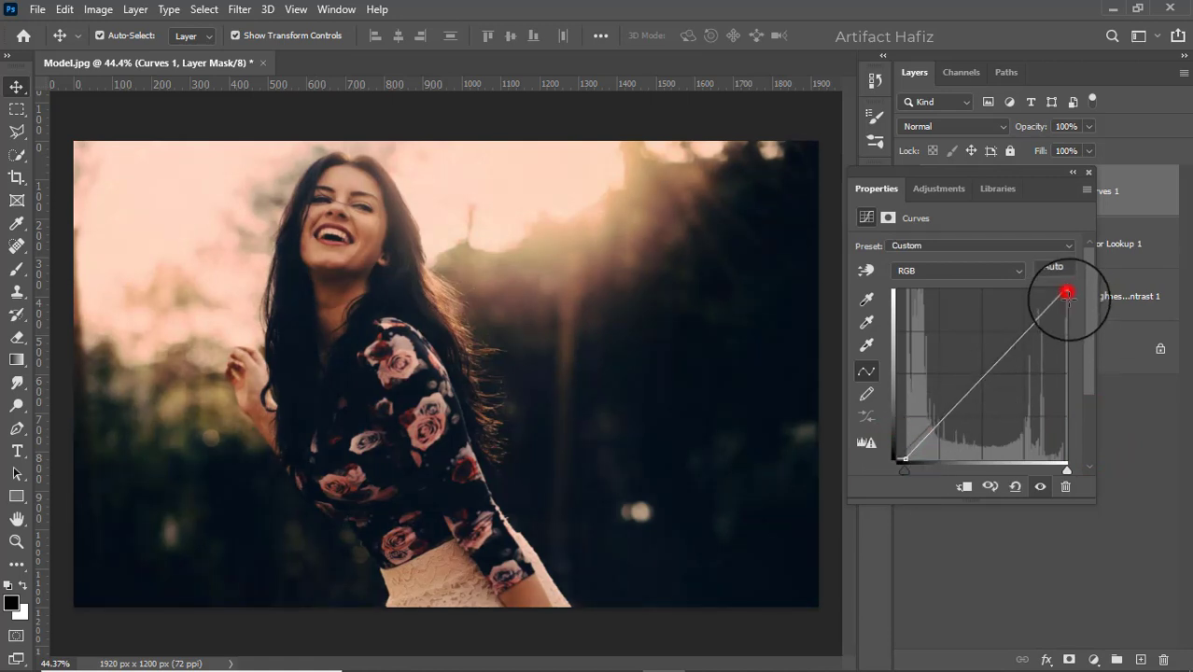
{"action": "left_click_drag", "start_coordinate": [1067, 294], "coordinate": [1102, 301]}
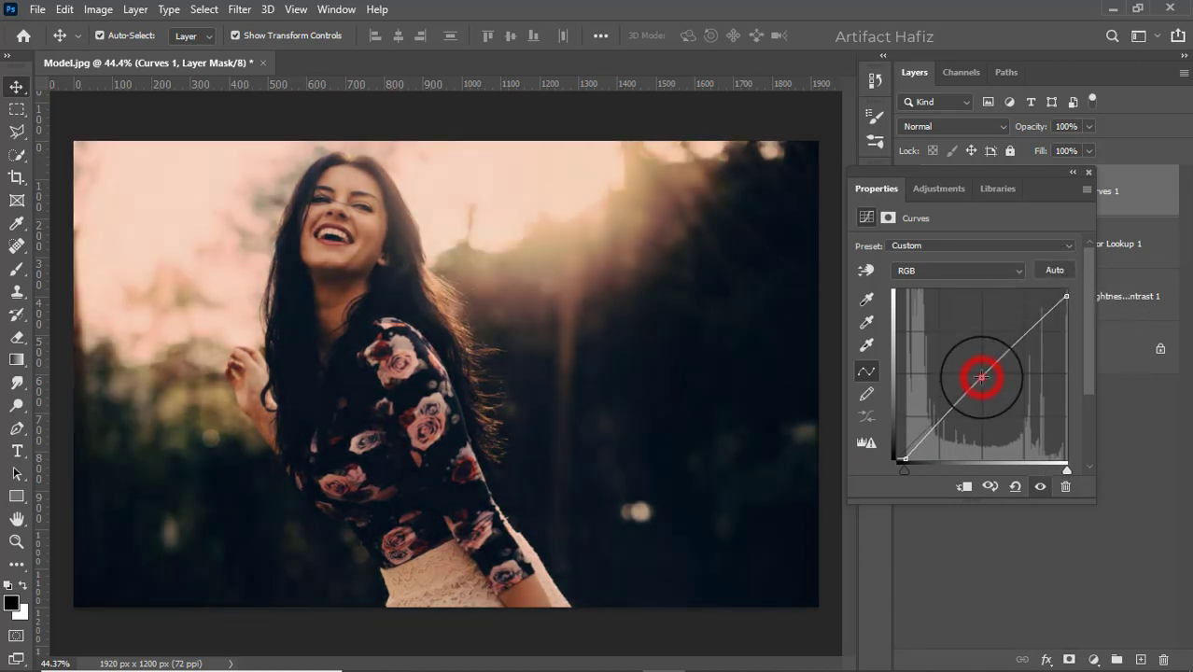
{"action": "left_click_drag", "start_coordinate": [981, 377], "coordinate": [987, 380]}
{"action": "left_click_drag", "start_coordinate": [1027, 325], "coordinate": [1031, 314]}
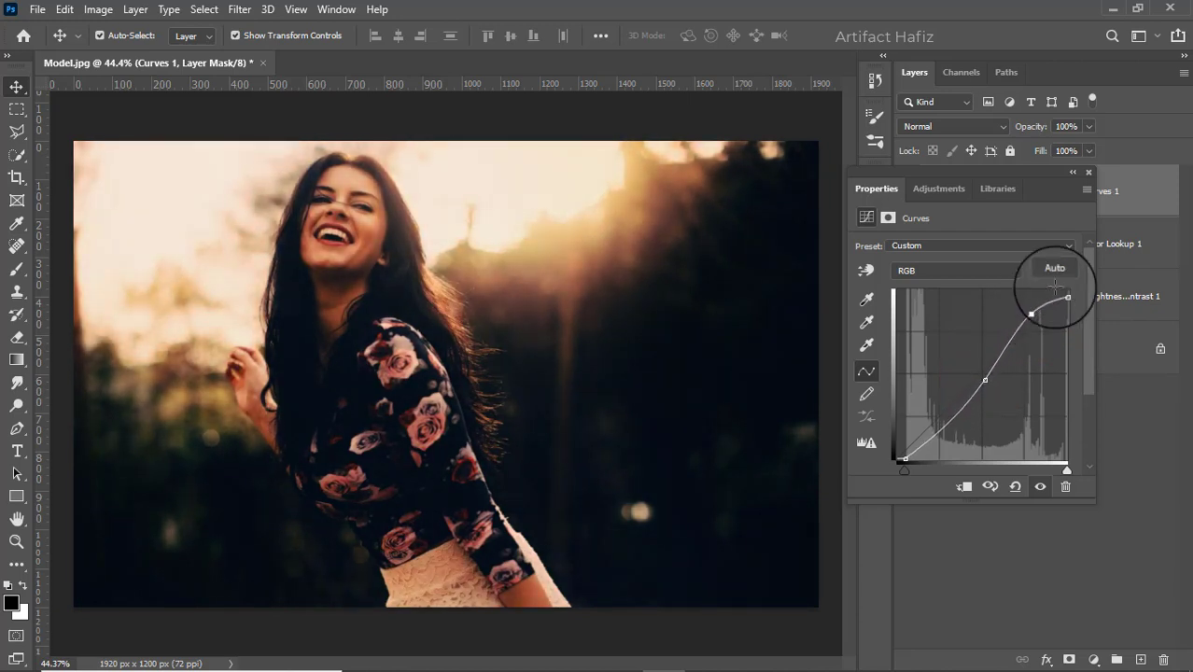
{"action": "left_click", "coordinate": [1089, 174]}
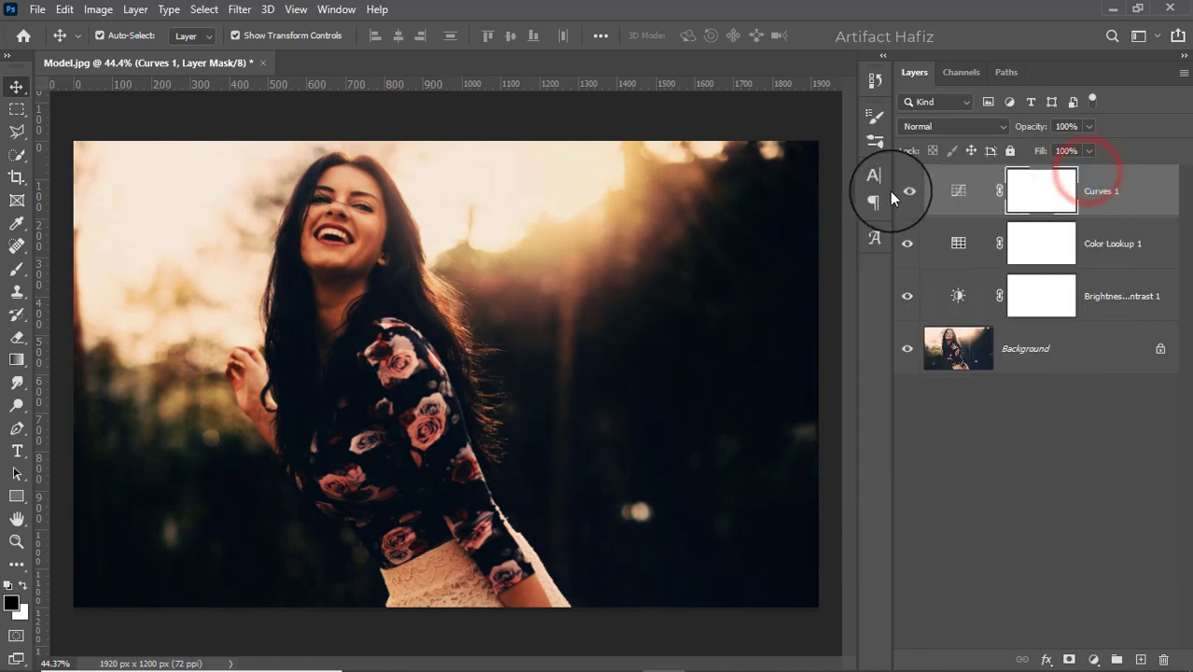
Step: Check the Curves layer's effect, and set its blend mode to Luminosity with 78% opacity
{"action": "left_click", "coordinate": [906, 195]}
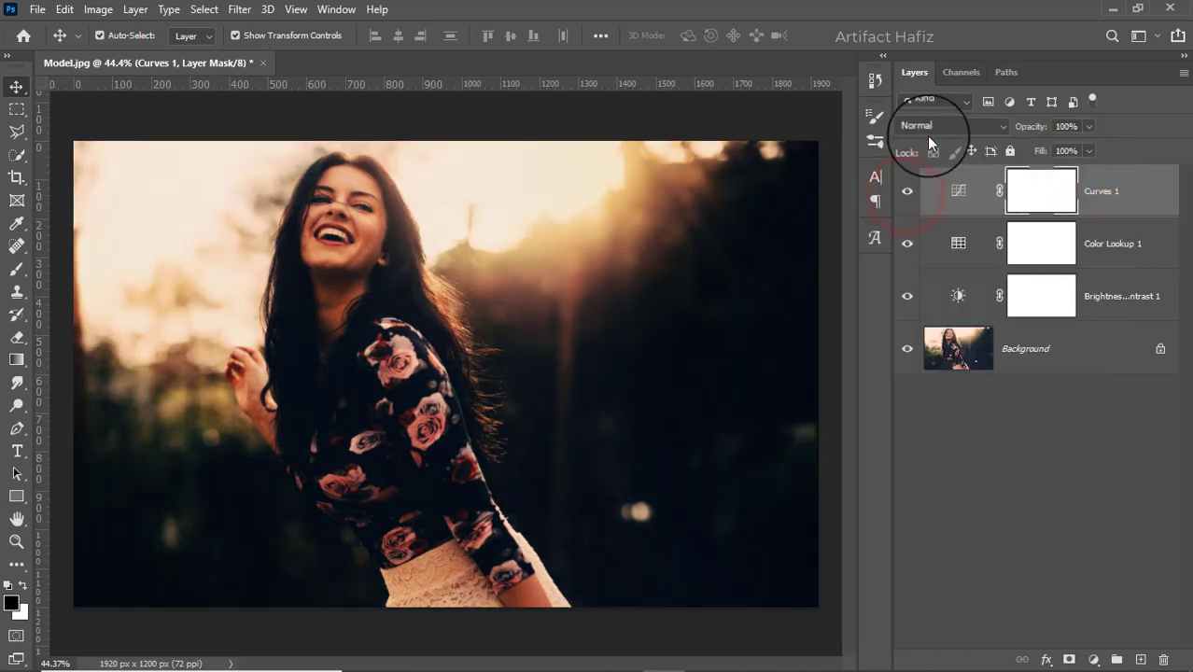
{"action": "left_click", "coordinate": [924, 126]}
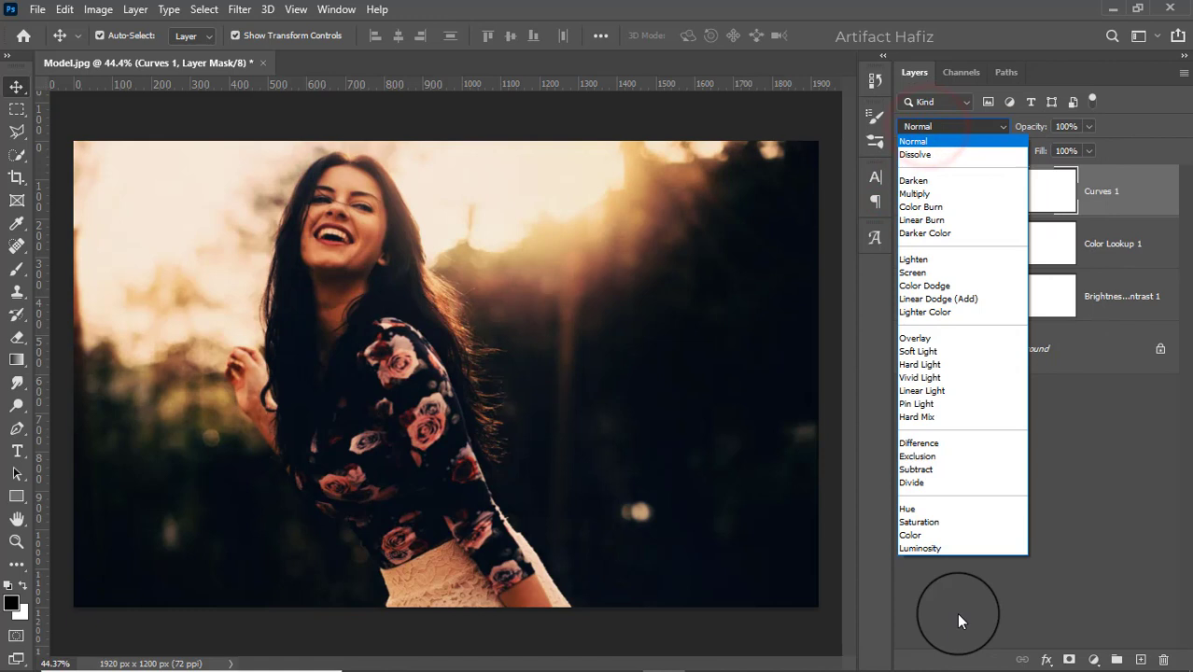
{"action": "left_click", "coordinate": [925, 548]}
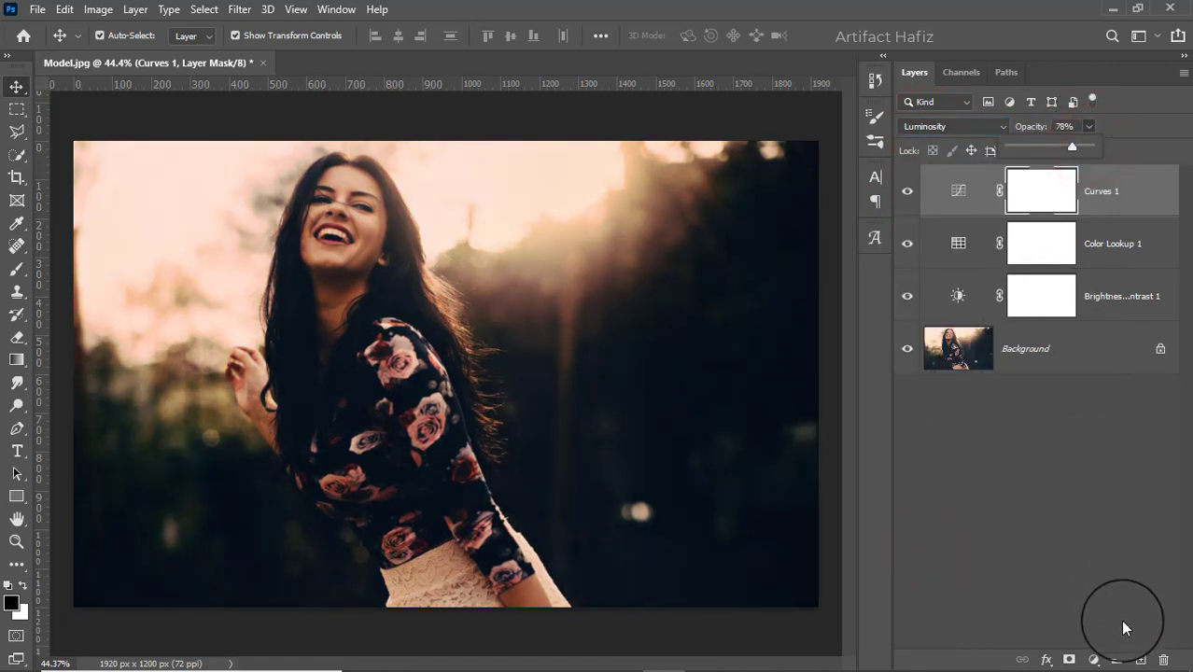
Step: Create a new empty layer above the Curves layer and set the foreground color to orange ff8d20
{"action": "left_click", "coordinate": [1137, 660]}
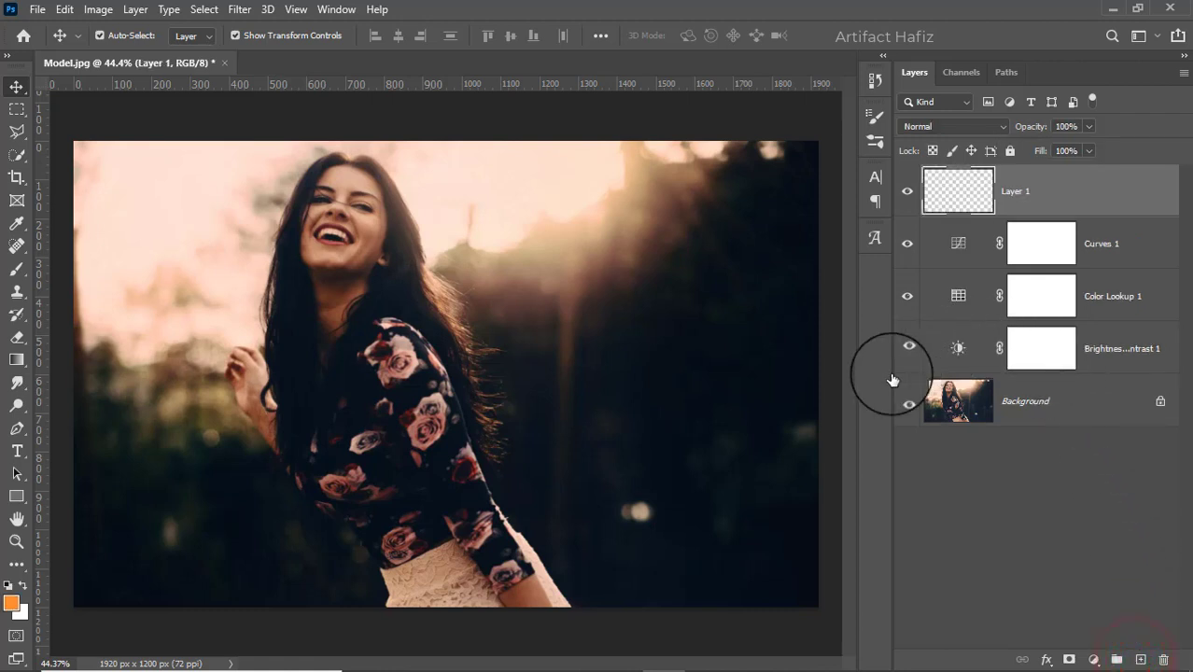
{"action": "left_click", "coordinate": [16, 269]}
{"action": "left_click", "coordinate": [11, 603]}
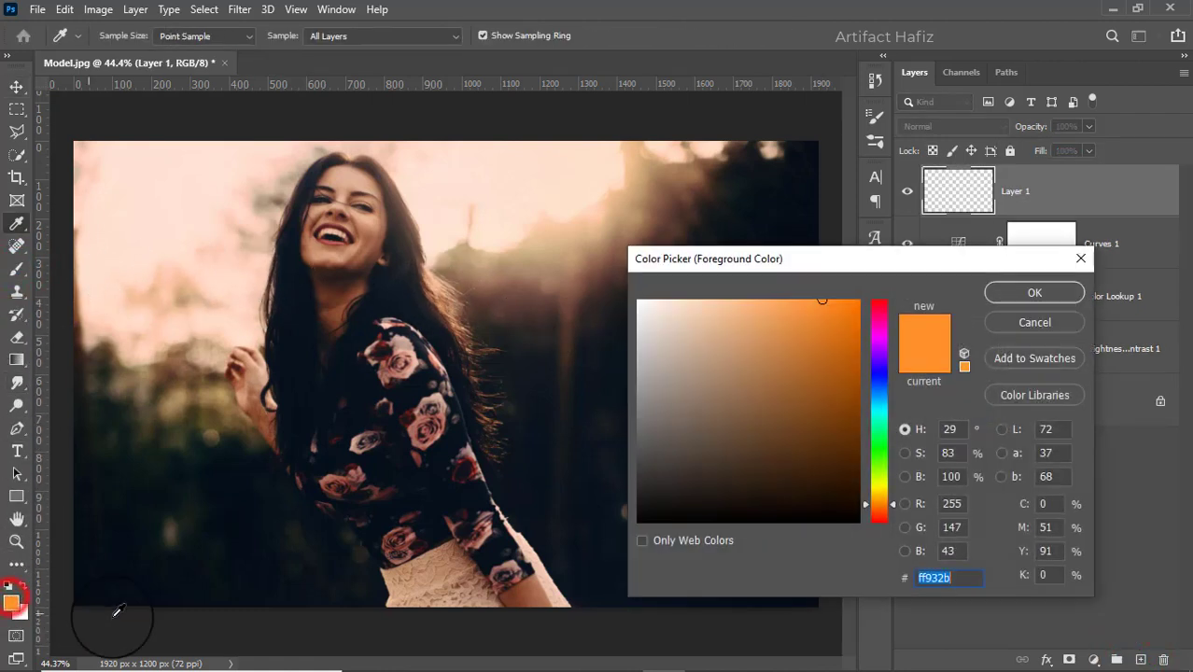
{"action": "left_click", "coordinate": [829, 301]}
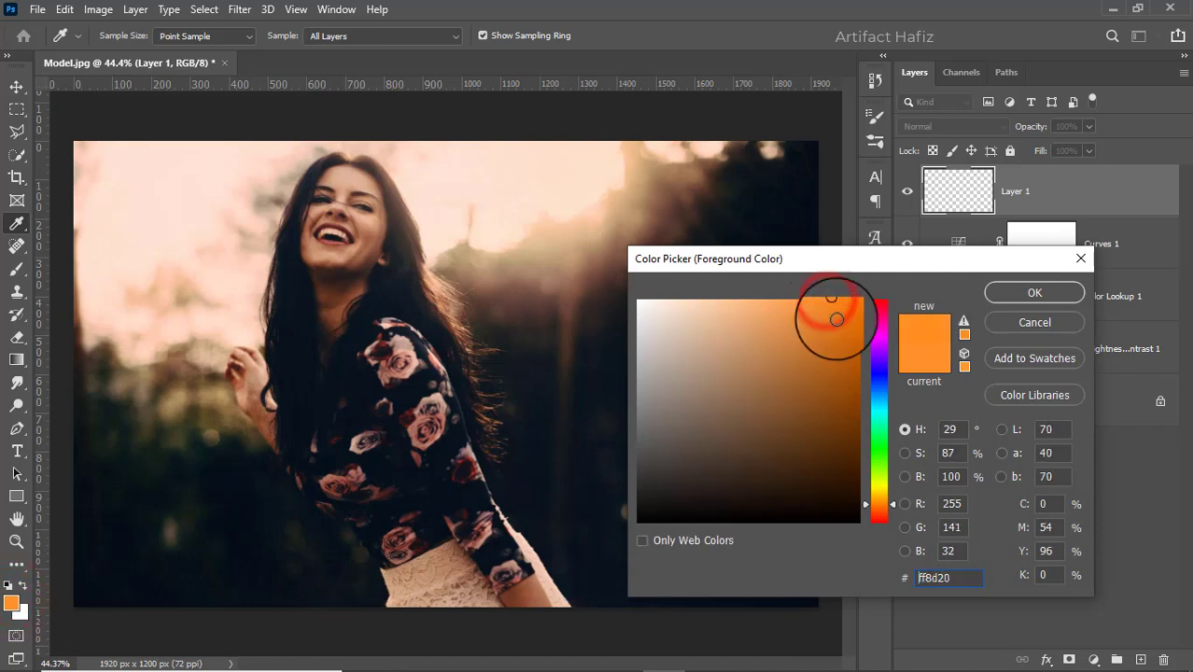
{"action": "left_click_drag", "start_coordinate": [963, 577], "coordinate": [904, 579]}
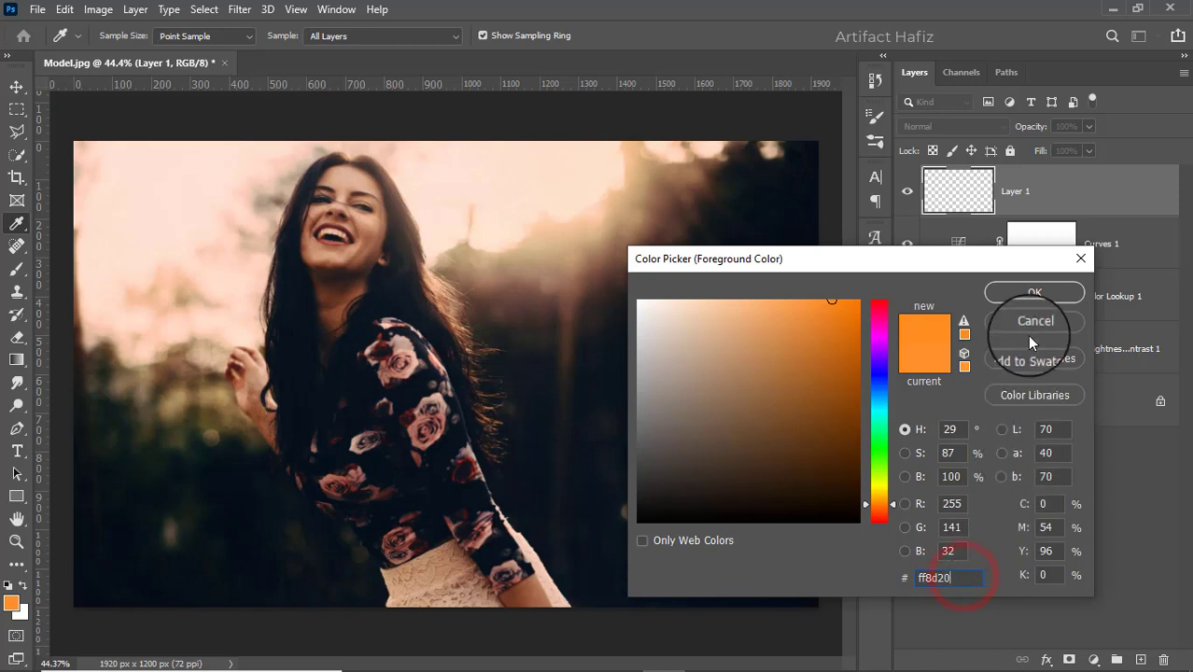
{"action": "left_click", "coordinate": [1031, 292]}
Step: Paint one orange dab over the woman's shoulder area with a 511 px Soft Round brush at 0% hardness and 100% opacity
{"action": "key", "text": "b"}
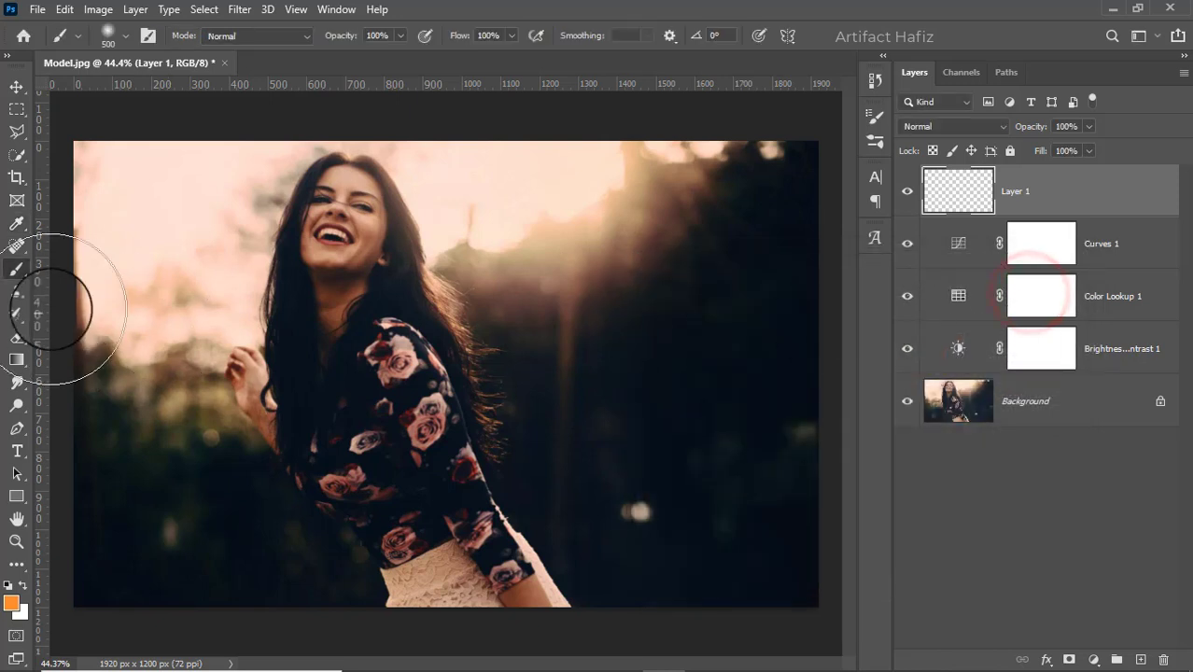
{"action": "left_click", "coordinate": [16, 269]}
{"action": "left_click", "coordinate": [124, 37]}
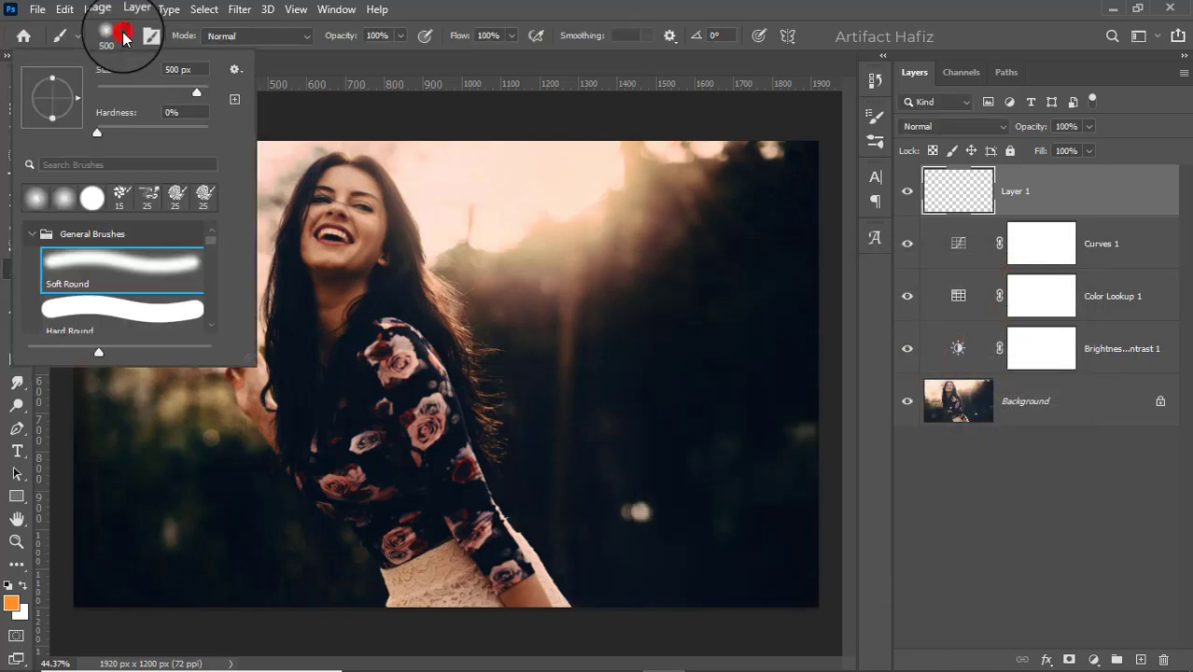
{"action": "left_click", "coordinate": [98, 259]}
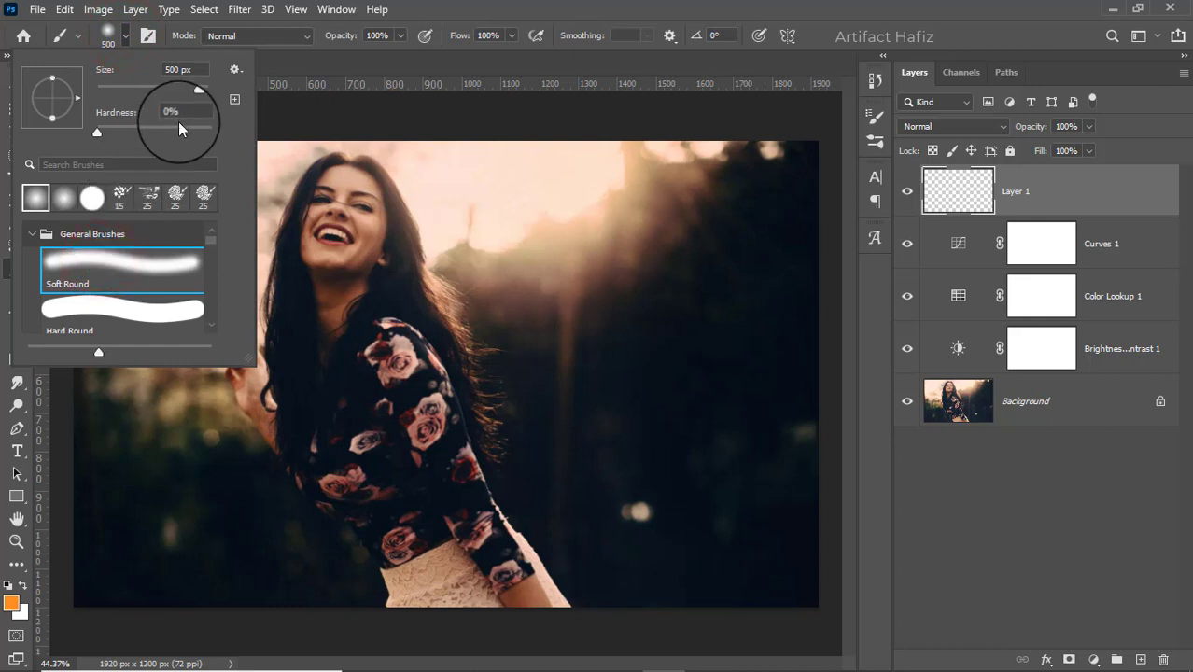
{"action": "left_click_drag", "start_coordinate": [198, 91], "coordinate": [198, 92]}
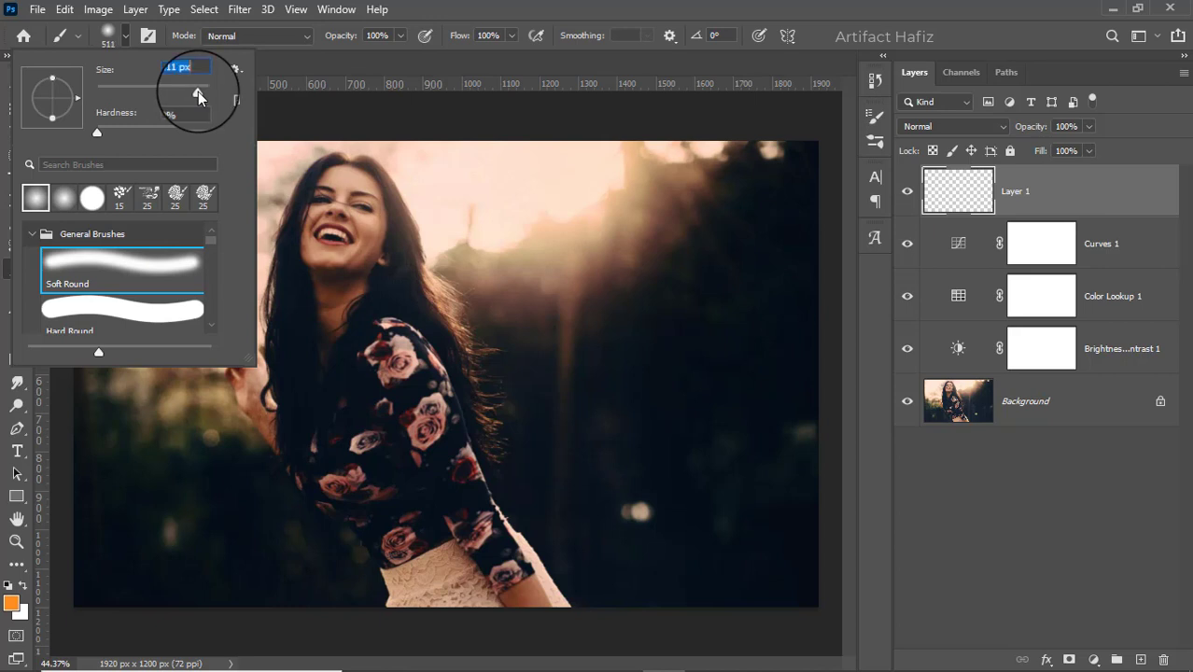
{"action": "left_click", "coordinate": [399, 49]}
{"action": "left_click", "coordinate": [470, 8]}
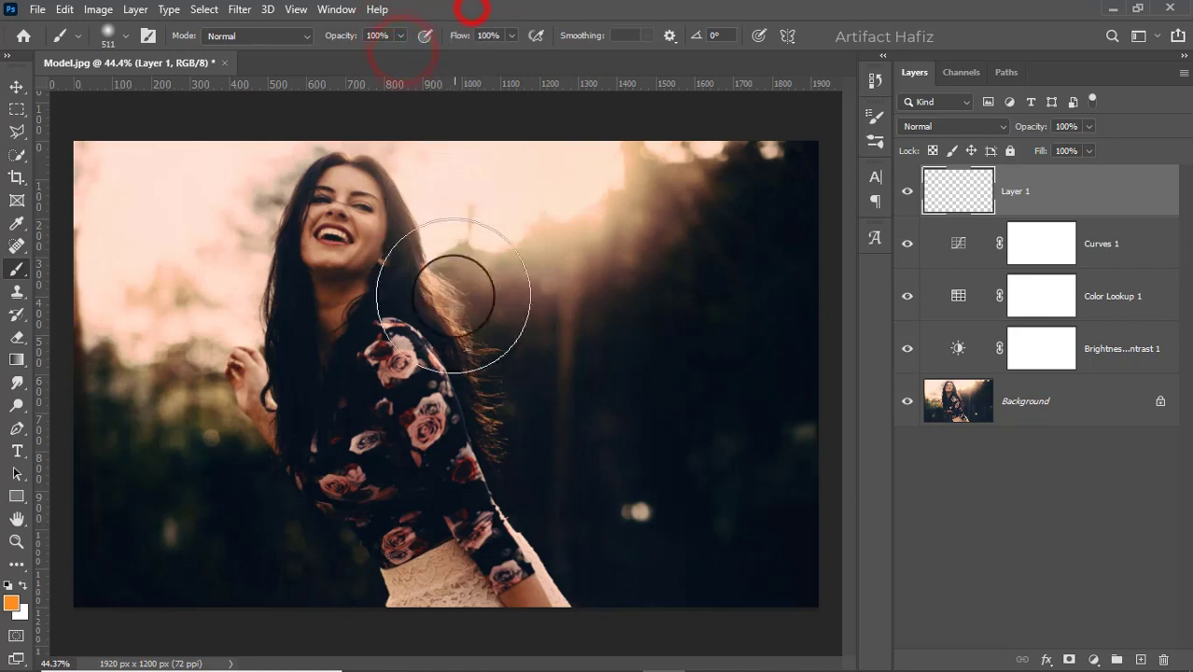
{"action": "left_click", "coordinate": [443, 373]}
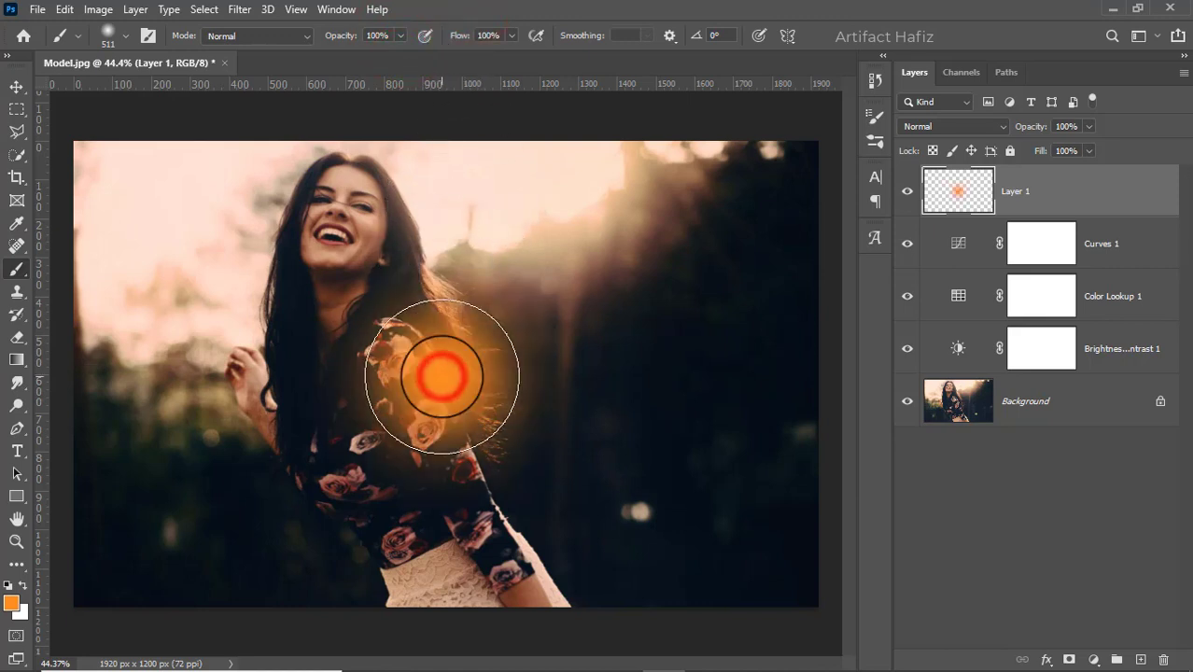
Step: Set the orange glow layer's blend mode to Screen
{"action": "left_click", "coordinate": [16, 87]}
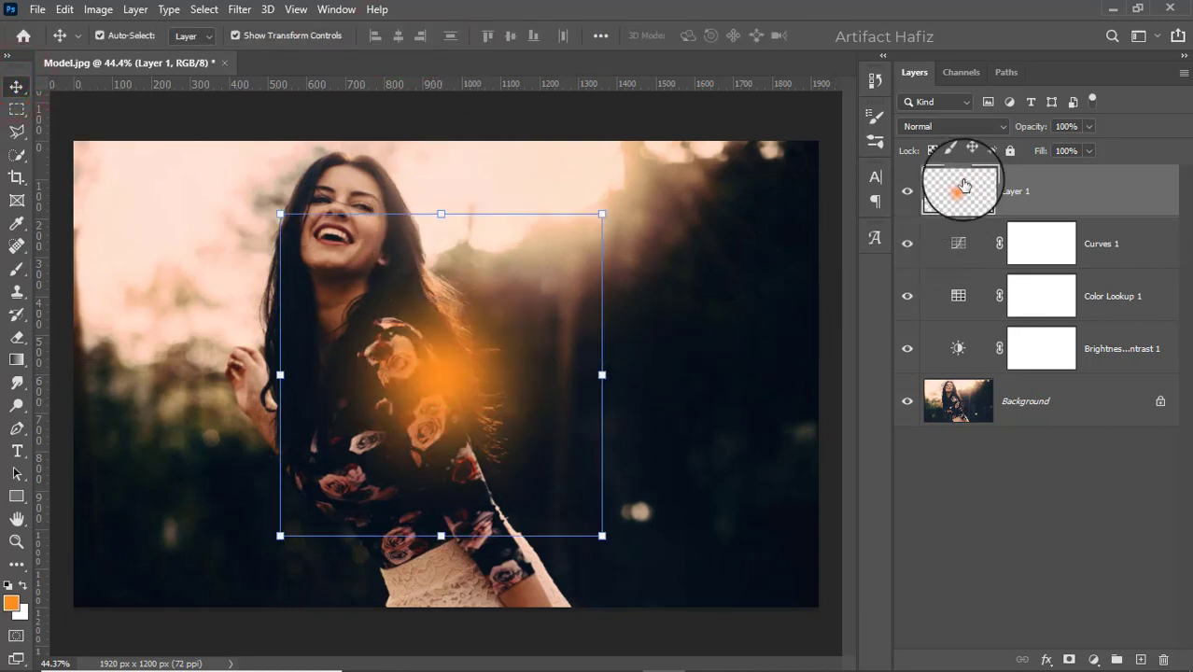
{"action": "left_click", "coordinate": [951, 126]}
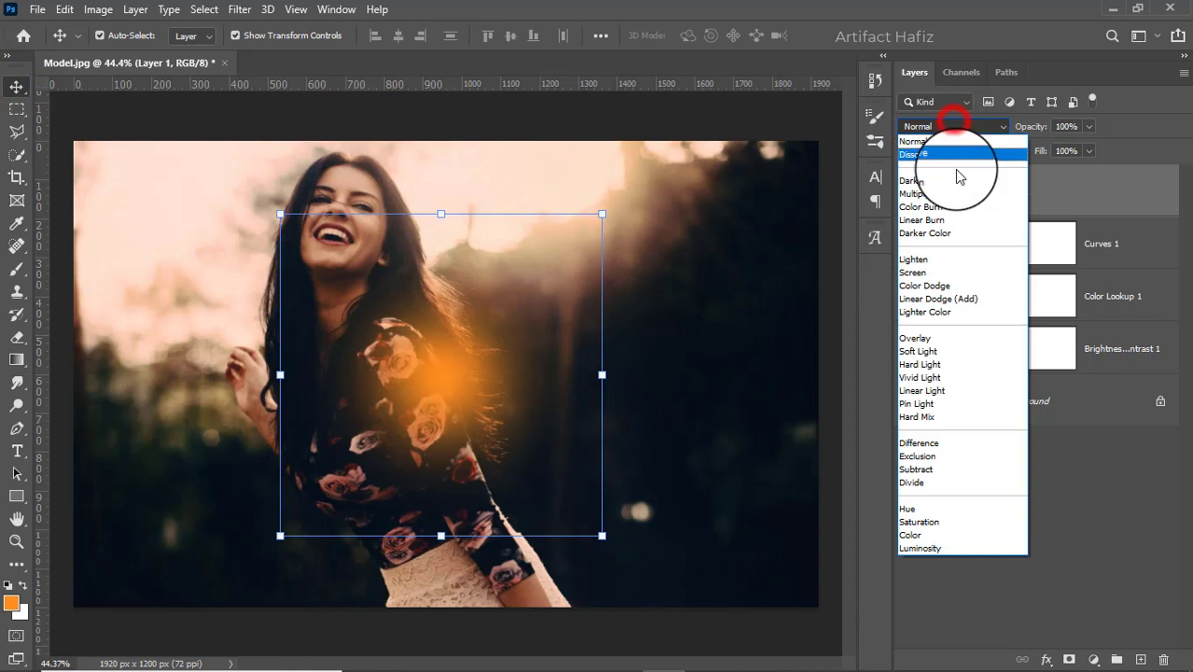
{"action": "left_click", "coordinate": [953, 272]}
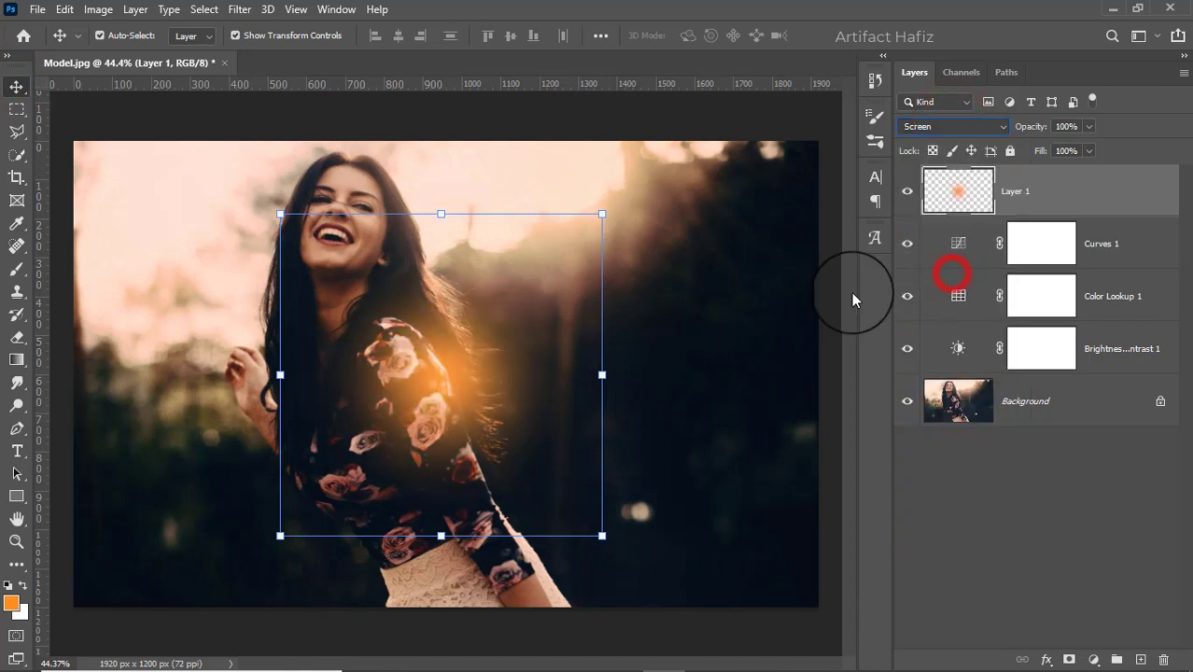
Step: Scale the orange glow to about 253% and move it over the sunlit area beside the woman's head
{"action": "left_click", "coordinate": [235, 35]}
{"action": "left_click", "coordinate": [235, 35]}
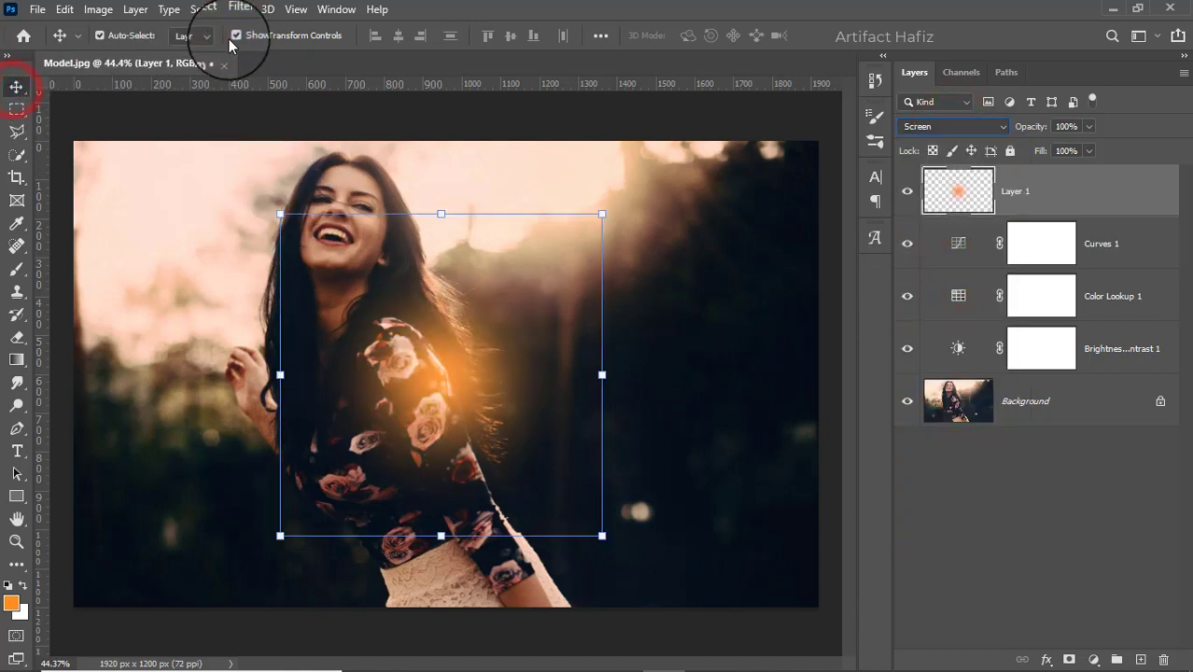
{"action": "left_click", "coordinate": [235, 35]}
{"action": "left_click", "coordinate": [236, 36]}
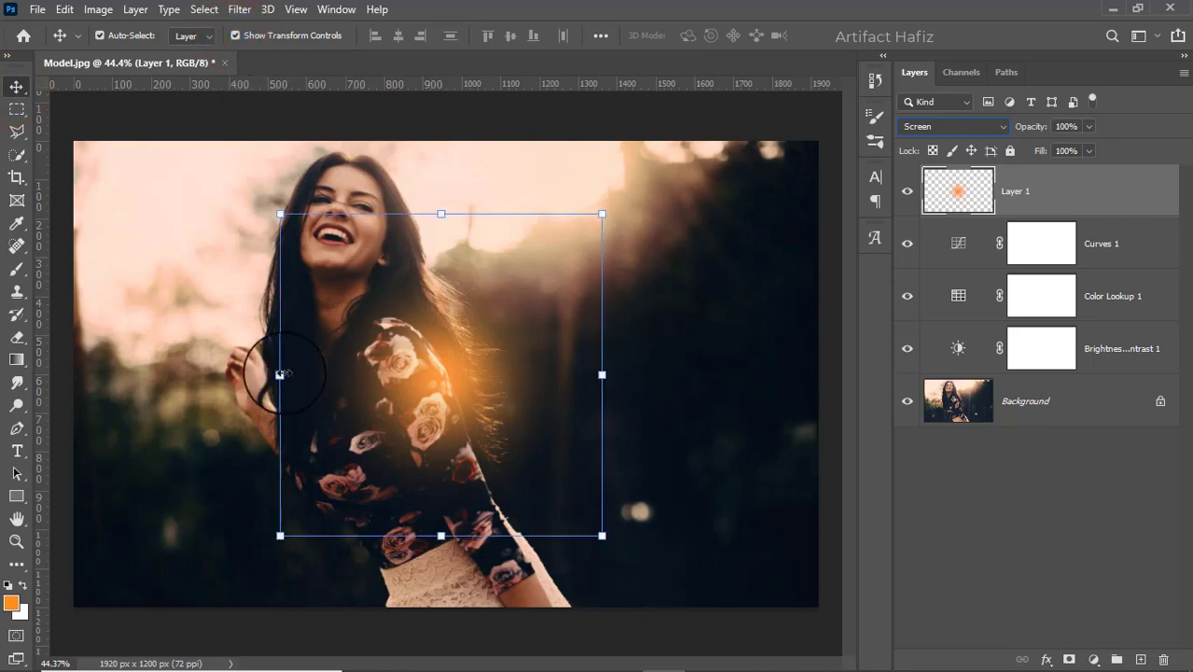
{"action": "left_click_drag", "start_coordinate": [283, 374], "coordinate": [1, 375]}
{"action": "left_click_drag", "start_coordinate": [233, 427], "coordinate": [415, 206]}
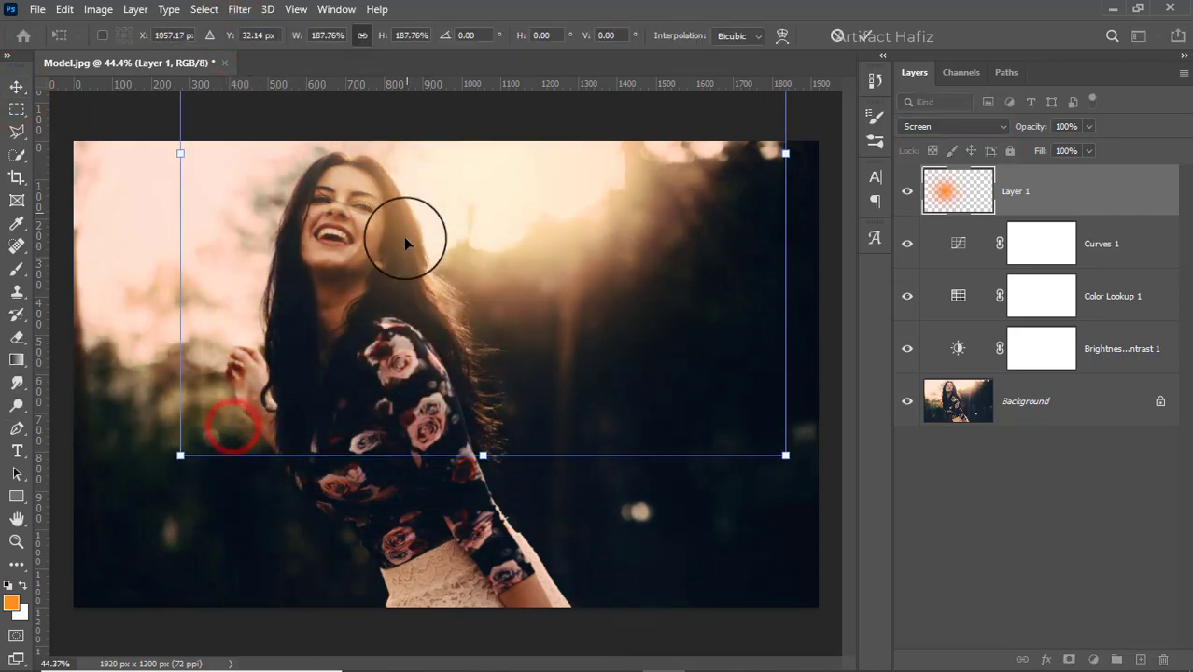
{"action": "left_click_drag", "start_coordinate": [484, 457], "coordinate": [450, 670]}
{"action": "mouse_move", "coordinate": [465, 360]}
{"action": "left_mouse_down"}
{"action": "mouse_move", "coordinate": [457, 296]}
{"action": "mouse_move", "coordinate": [459, 346]}
{"action": "left_mouse_up"}
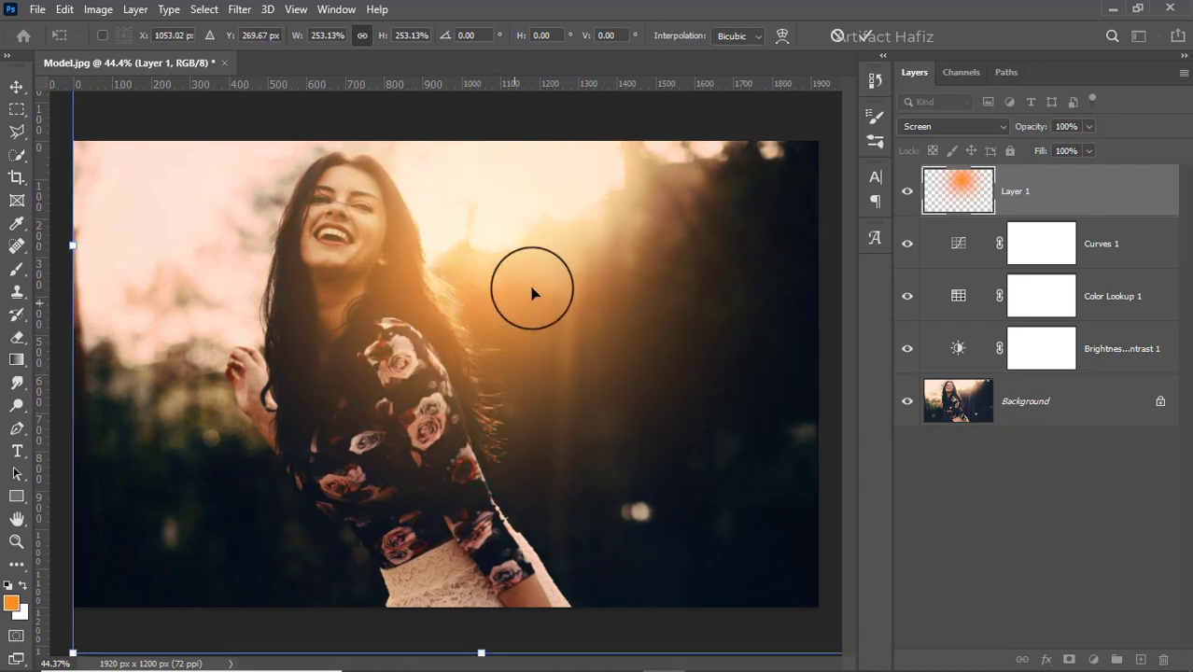
{"action": "left_click", "coordinate": [864, 35]}
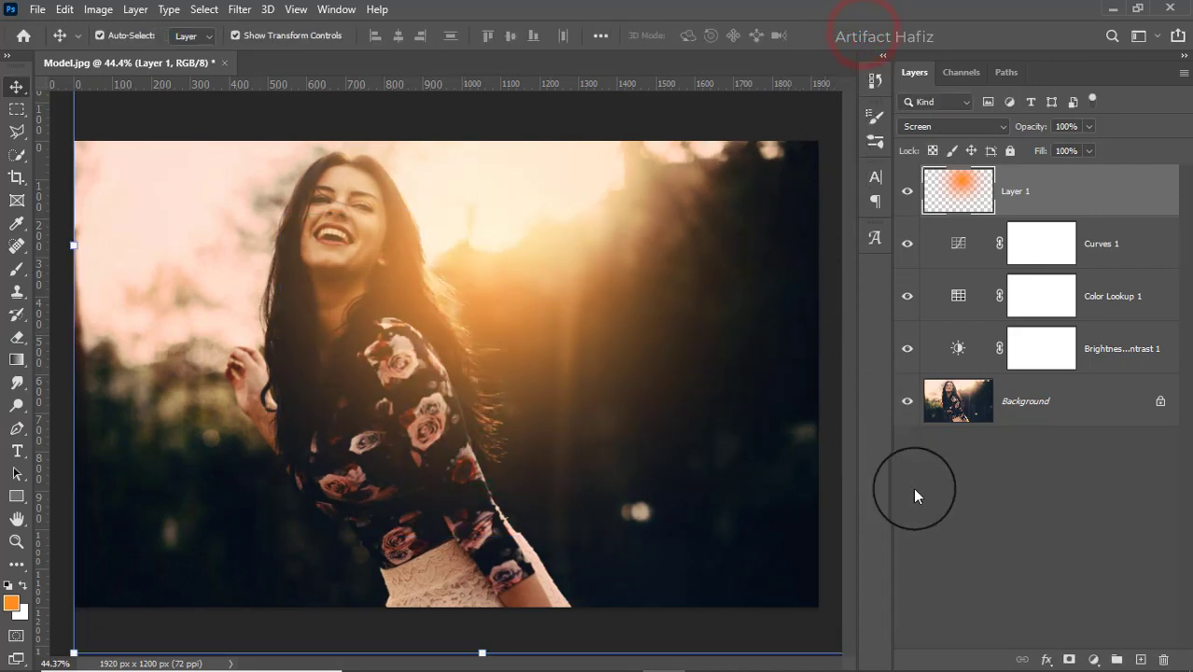
Step: Add a white layer mask to the orange glow layer and ready the Brush tool with black as the foreground color
{"action": "left_click", "coordinate": [1067, 661]}
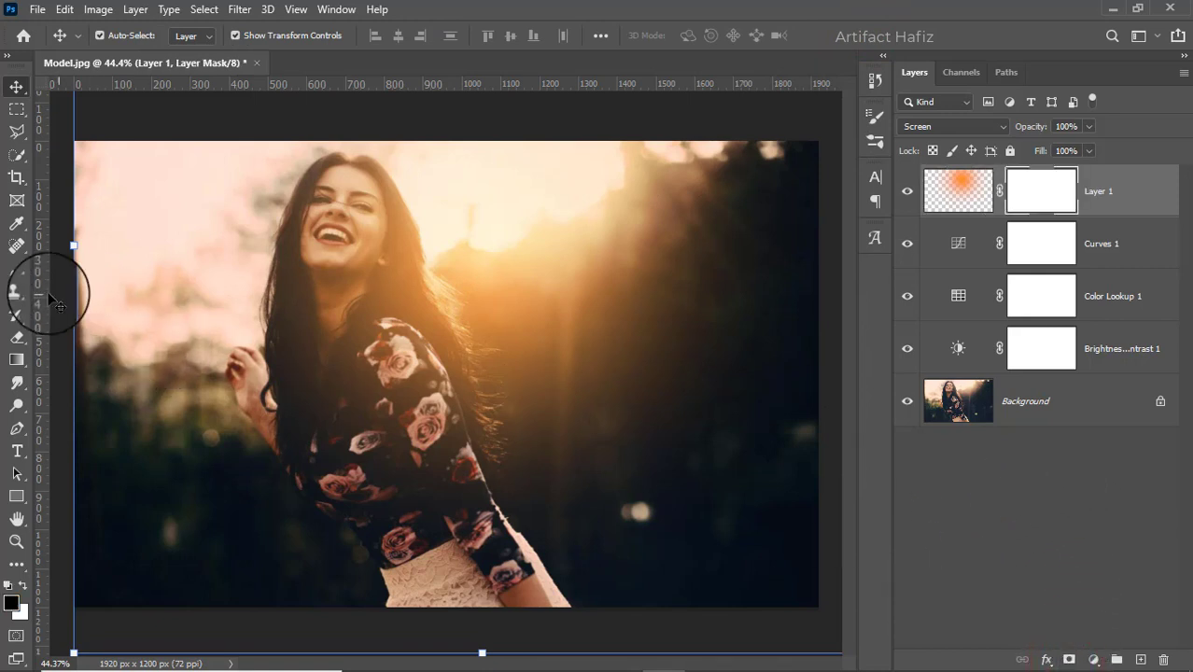
{"action": "left_click", "coordinate": [16, 269]}
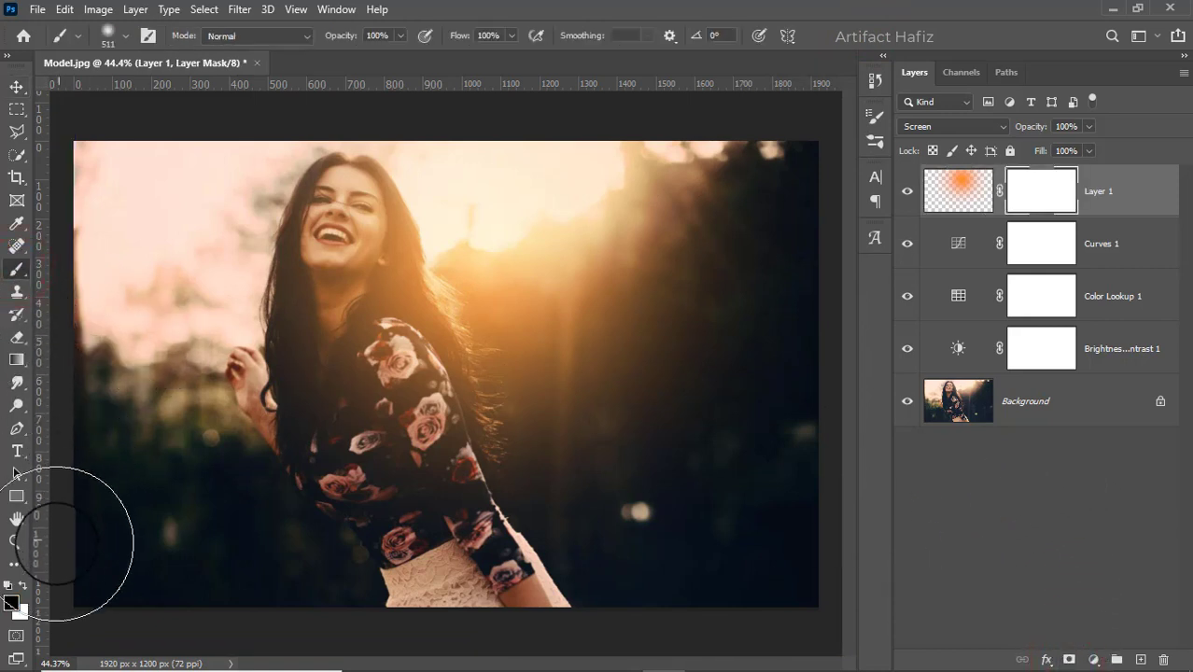
{"action": "left_click", "coordinate": [24, 586]}
{"action": "left_click", "coordinate": [24, 586]}
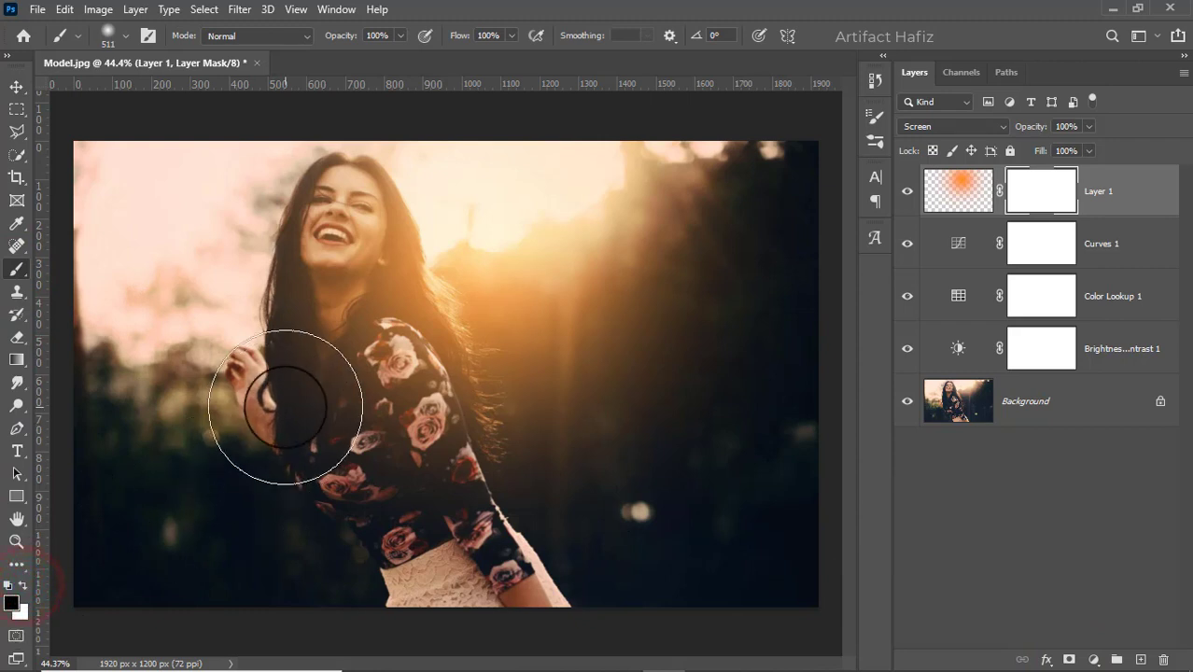
Step: Paint black on the glow layer's mask over the woman's face and down her body with a 250 px brush at 11% opacity
{"action": "key", "text": "bracketleft"}
{"action": "key", "text": "bracketleft"}
{"action": "key", "text": "bracketleft"}
{"action": "key", "text": "bracketleft"}
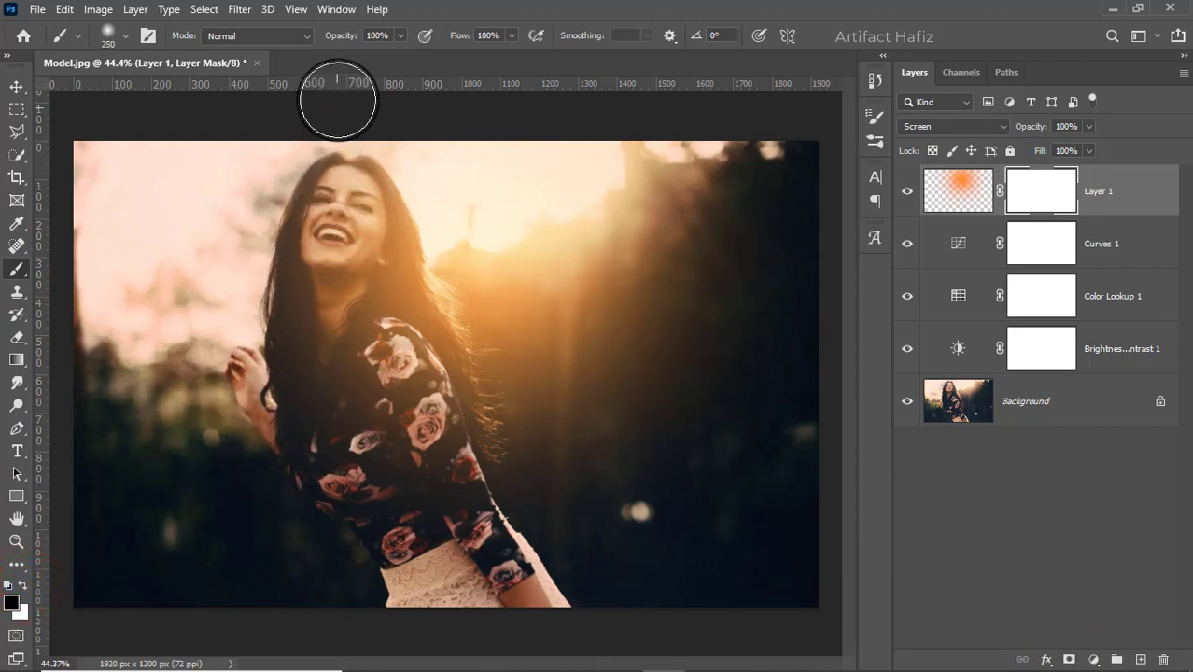
{"action": "left_click", "coordinate": [400, 36]}
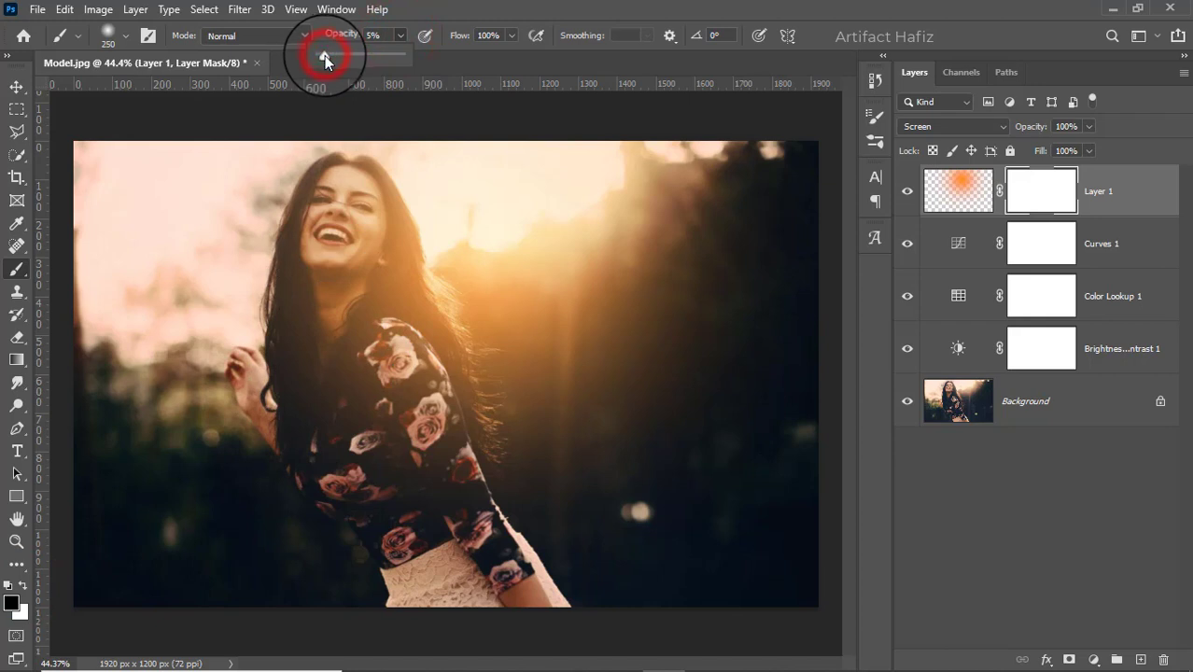
{"action": "left_click_drag", "start_coordinate": [325, 58], "coordinate": [331, 59]}
{"action": "left_click", "coordinate": [322, 194]}
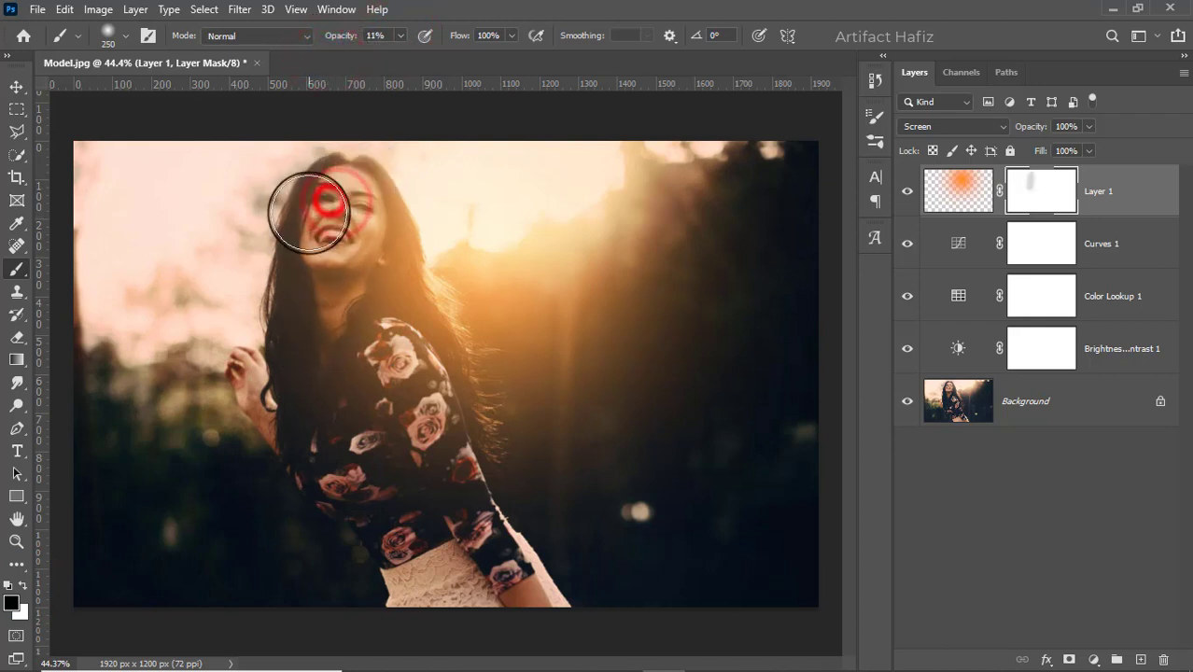
{"action": "mouse_move", "coordinate": [309, 213]}
{"action": "left_mouse_down"}
{"action": "mouse_move", "coordinate": [306, 339]}
{"action": "mouse_move", "coordinate": [319, 165]}
{"action": "mouse_move", "coordinate": [312, 414]}
{"action": "mouse_move", "coordinate": [334, 215]}
{"action": "mouse_move", "coordinate": [285, 448]}
{"action": "left_mouse_up"}
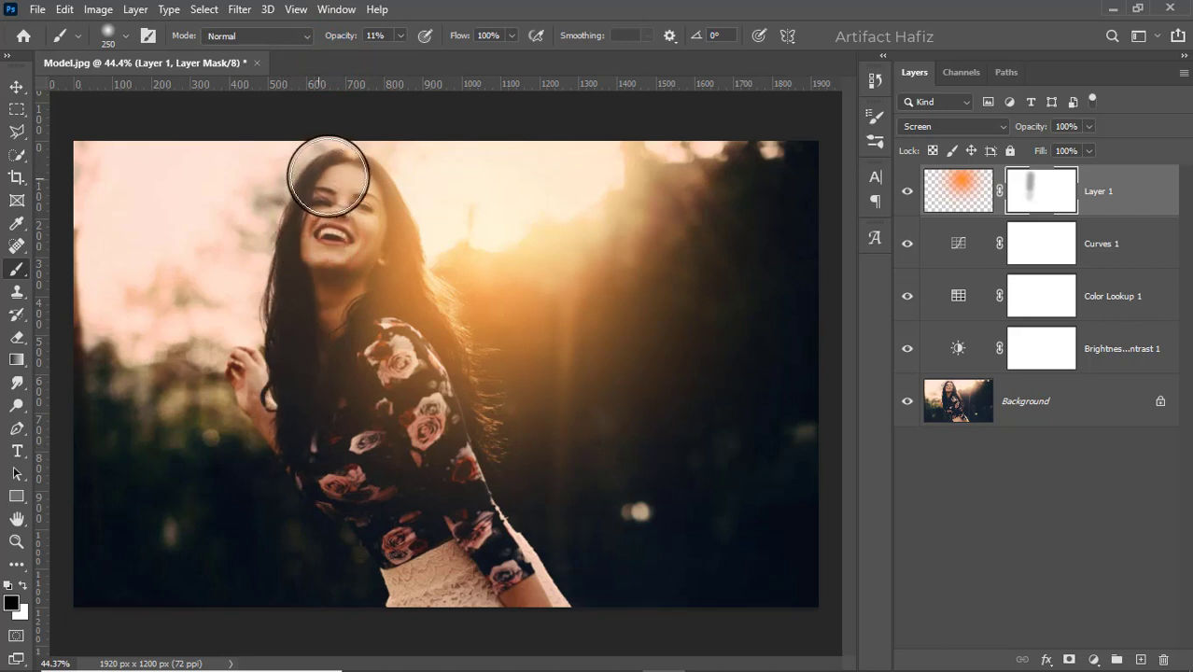
Step: Paint another soft black stroke down the woman's face and torso on the orange glow layer's mask
{"action": "mouse_move", "coordinate": [331, 178]}
{"action": "left_mouse_down"}
{"action": "mouse_move", "coordinate": [318, 488]}
{"action": "mouse_move", "coordinate": [330, 435]}
{"action": "left_mouse_up"}
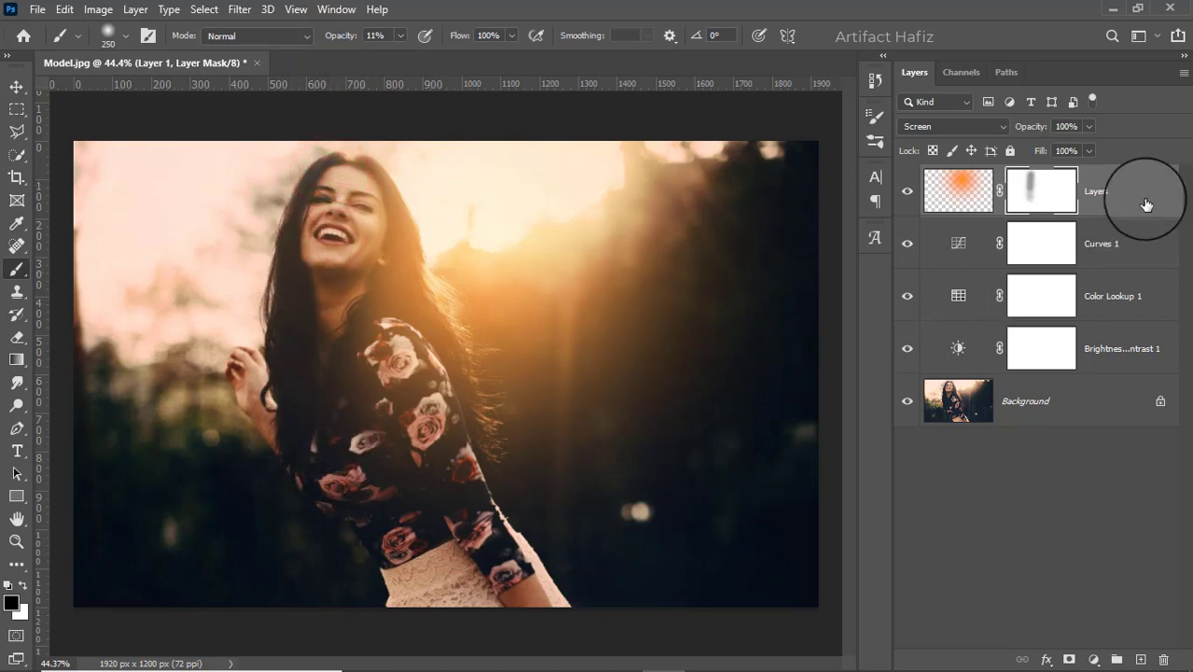
Step: Stamp all visible layers into a new layer at the top of the stack and convert it for smart filters
{"action": "key", "text": "ctrl+alt+shift+e"}
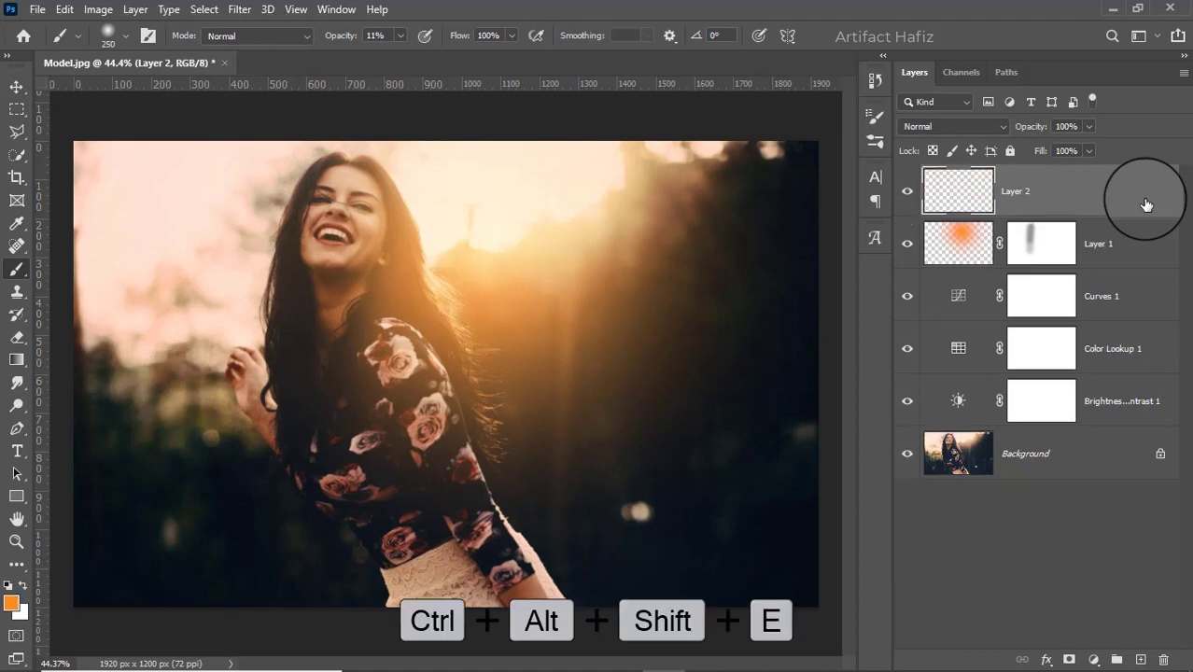
{"action": "left_click", "coordinate": [233, 10]}
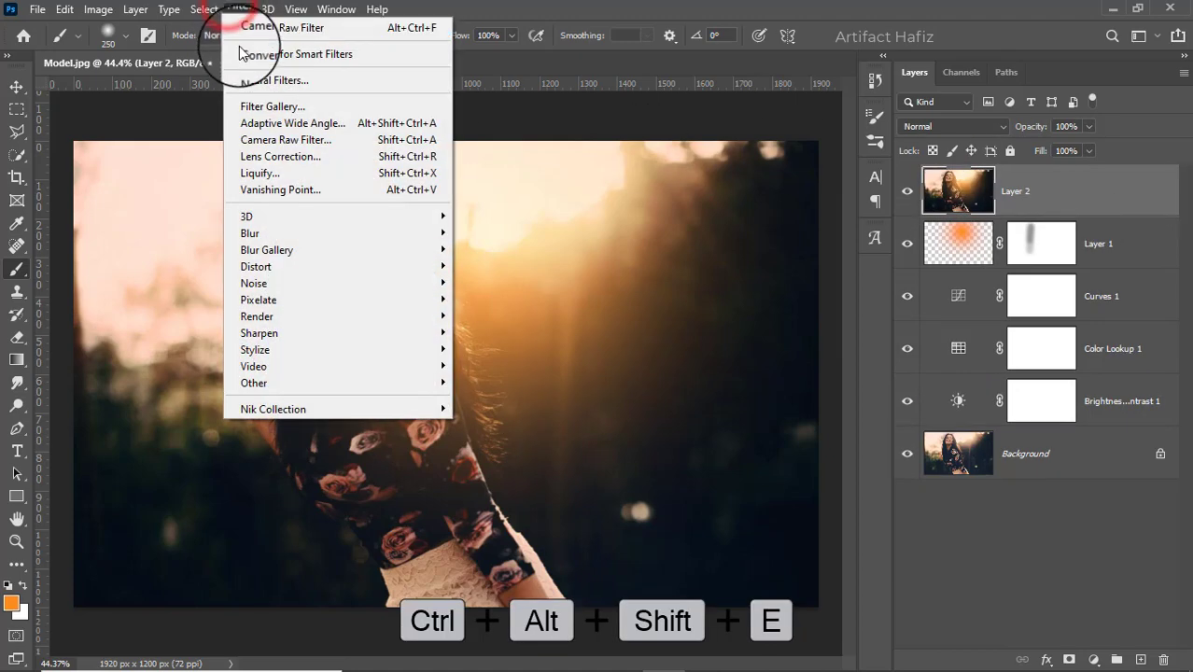
{"action": "left_click", "coordinate": [245, 53]}
Step: Open the Camera Raw Filter on the stamped layer and set Exposure -0.15, Highlights -19, Shadows -1, Whites +25 and Blacks +95
{"action": "left_click", "coordinate": [239, 9]}
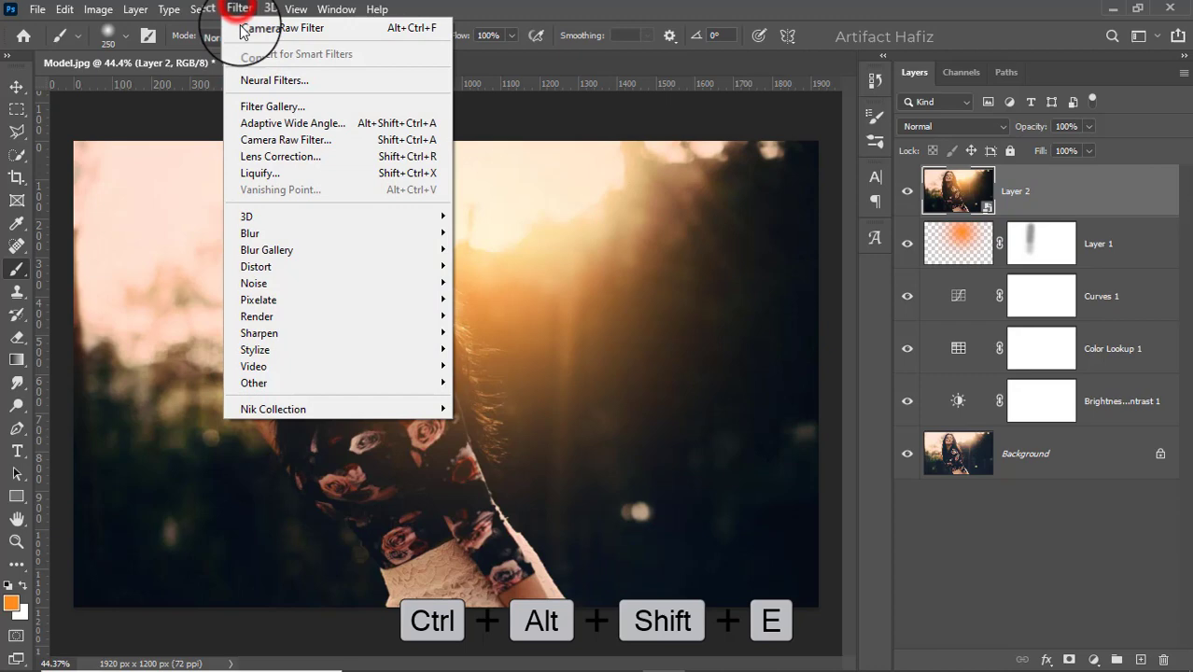
{"action": "left_click", "coordinate": [268, 140]}
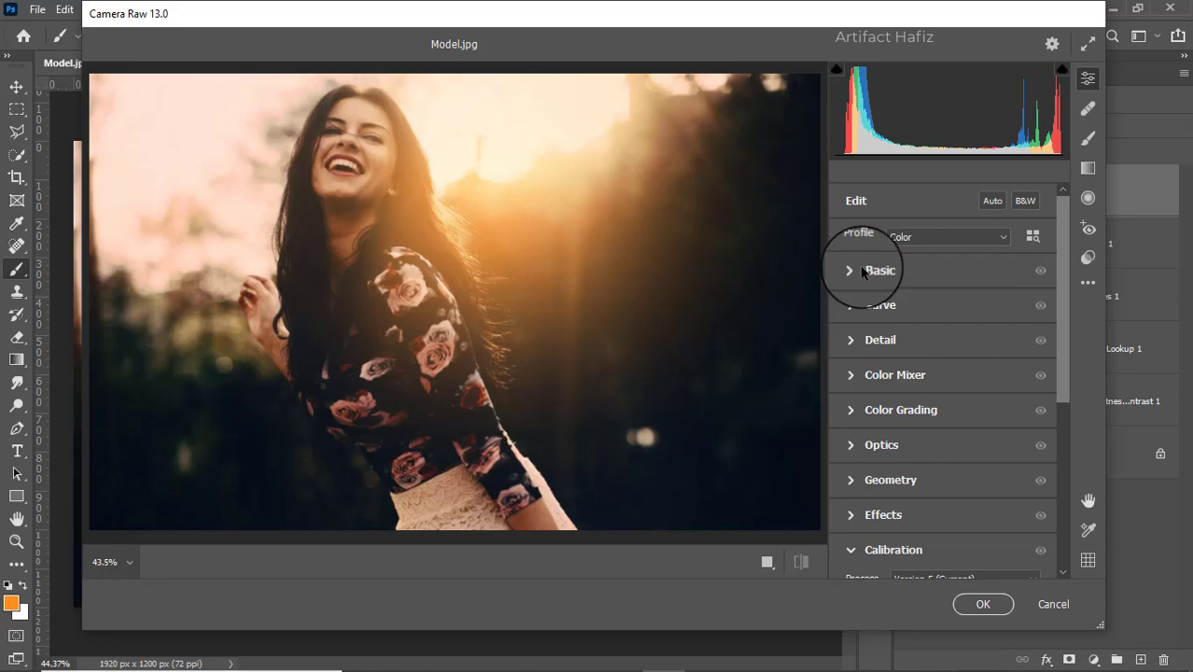
{"action": "left_click", "coordinate": [863, 272]}
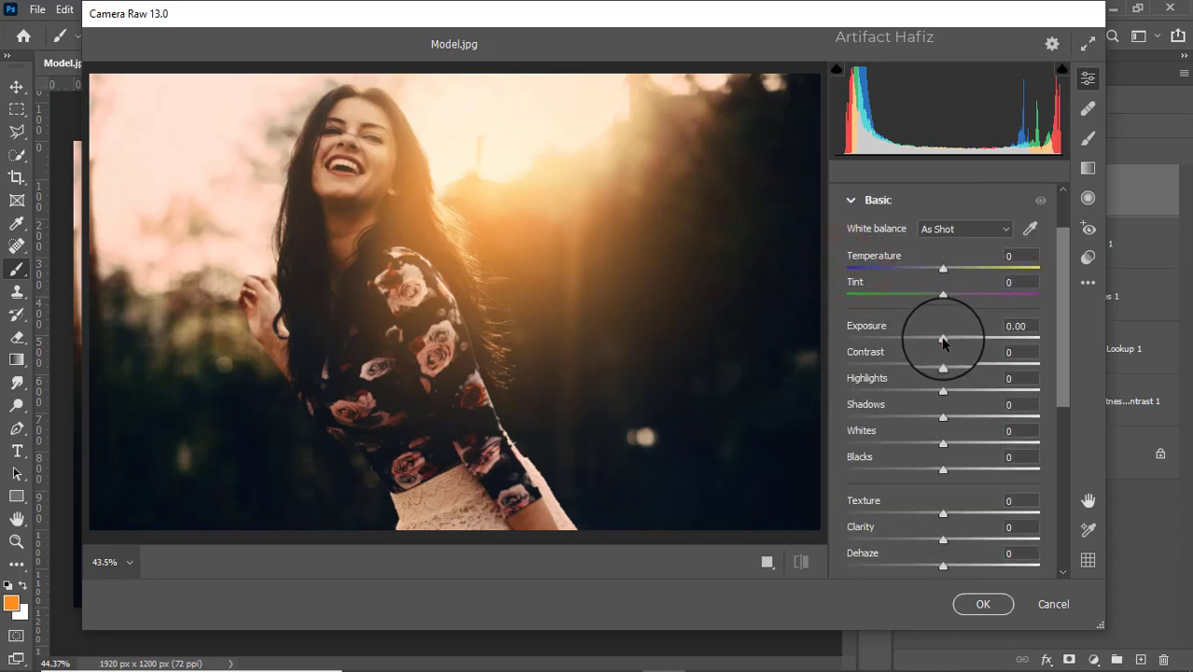
{"action": "left_click_drag", "start_coordinate": [943, 340], "coordinate": [940, 338]}
{"action": "left_click_drag", "start_coordinate": [940, 392], "coordinate": [966, 452]}
{"action": "left_click", "coordinate": [905, 392]}
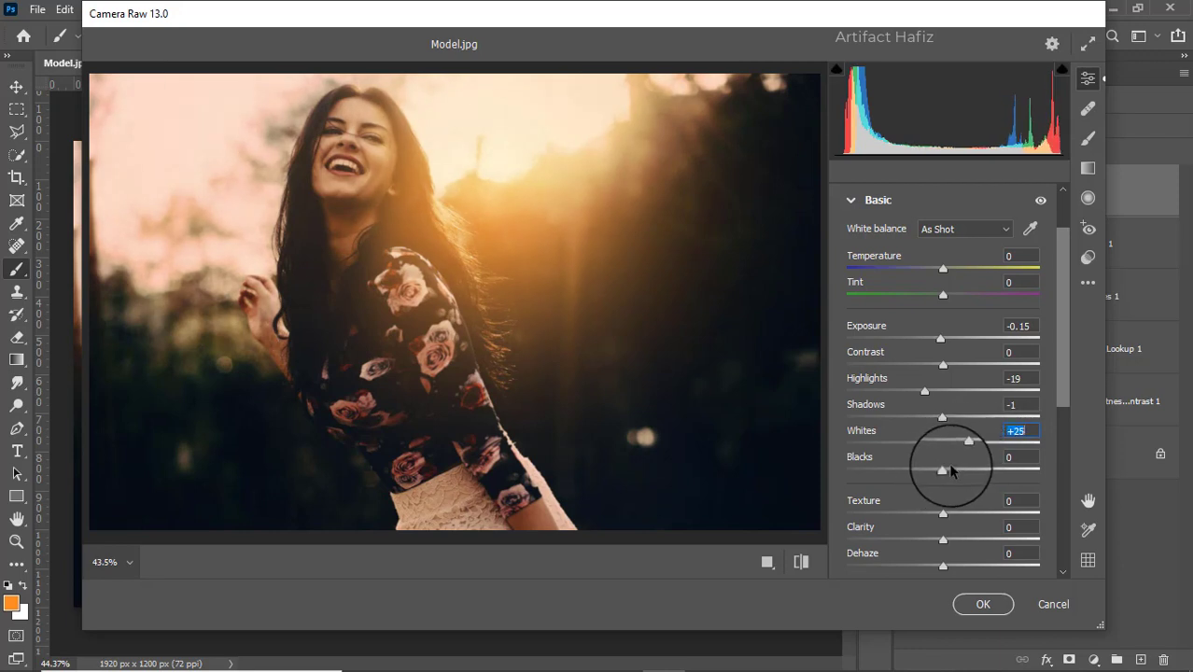
{"action": "left_click_drag", "start_coordinate": [942, 471], "coordinate": [1038, 485]}
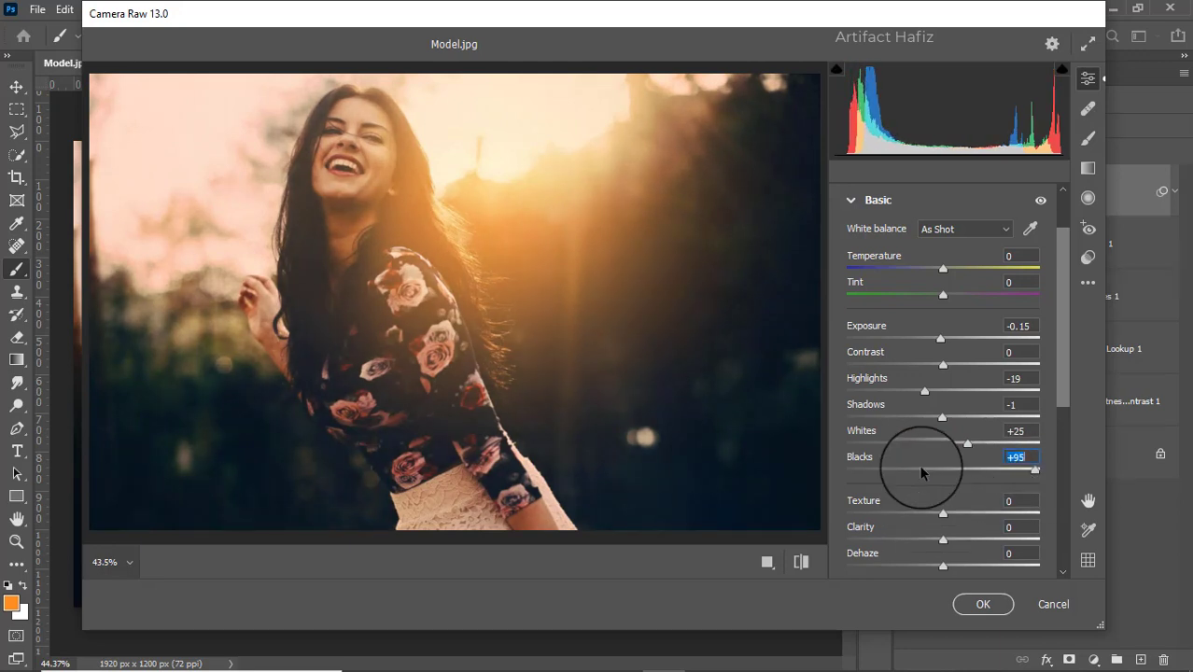
Step: Set Texture to -5, Clarity to +5 and Dehaze to +2 in the Basic adjustments
{"action": "scroll", "coordinate": [920, 467], "scroll_direction": "down", "scroll_amount": 3}
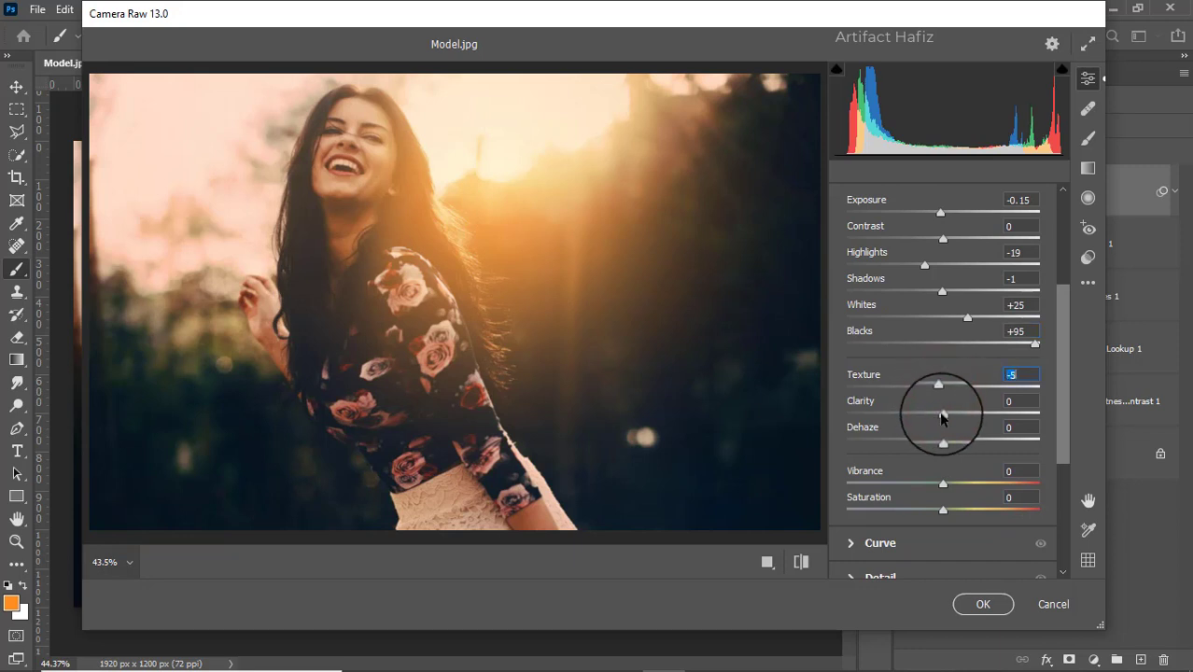
{"action": "left_click_drag", "start_coordinate": [943, 416], "coordinate": [948, 465]}
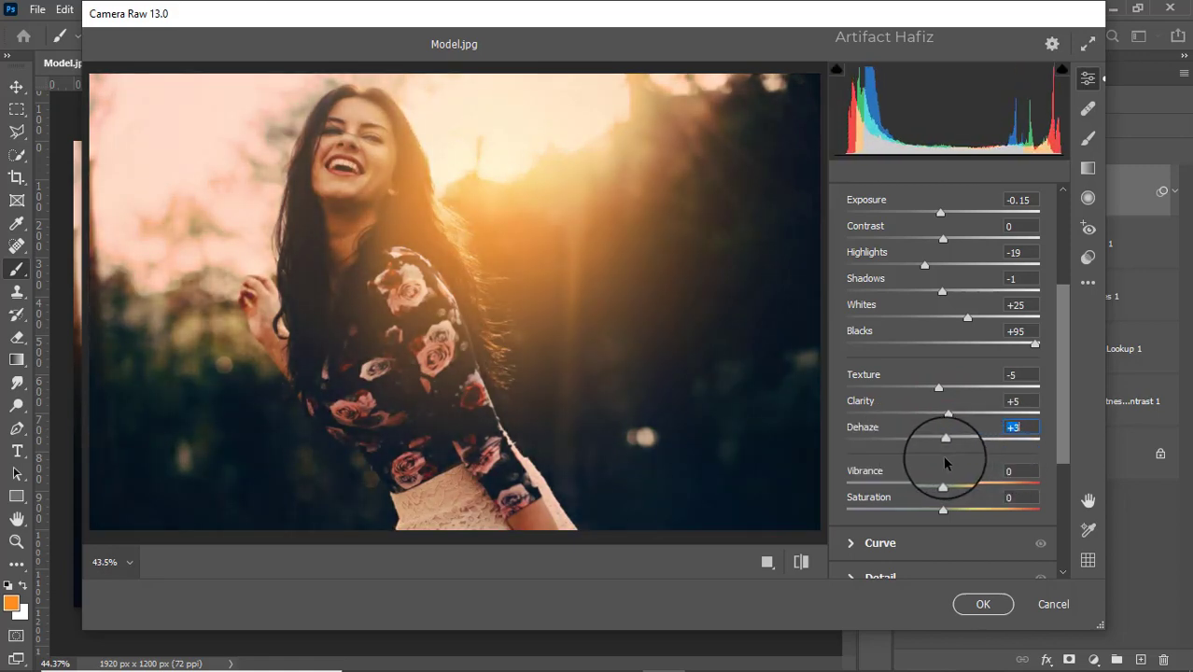
{"action": "scroll", "coordinate": [942, 454], "scroll_direction": "down", "scroll_amount": 3}
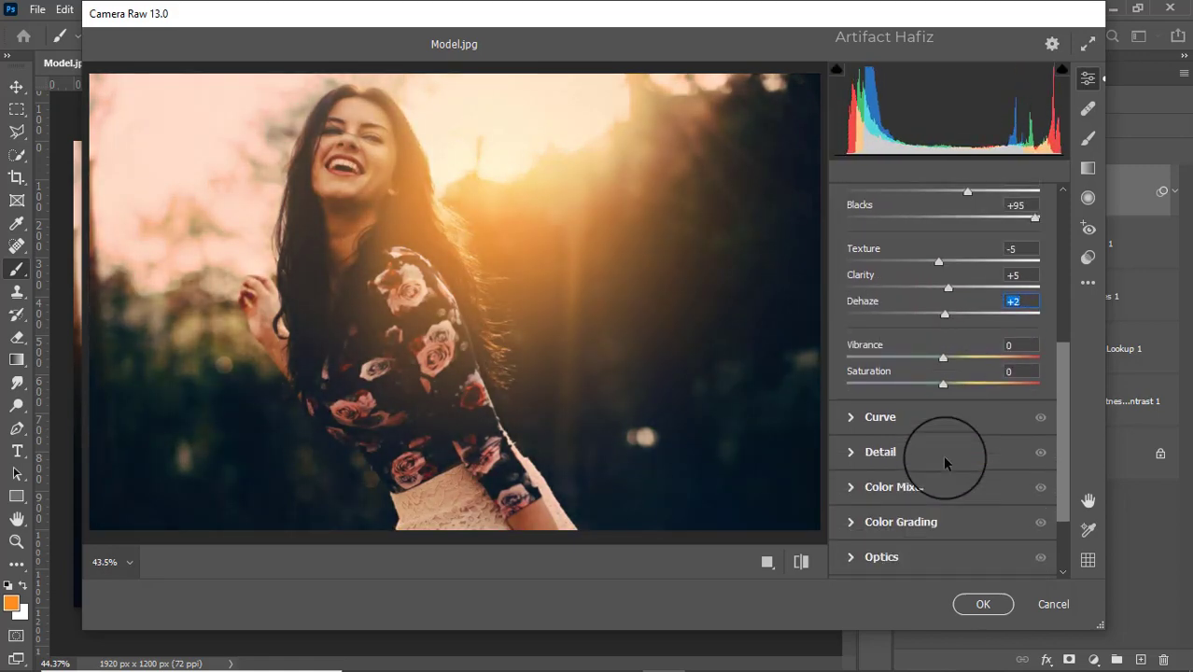
Step: Move the blue channel curve's black point to input 3, output 0
{"action": "left_click", "coordinate": [892, 419]}
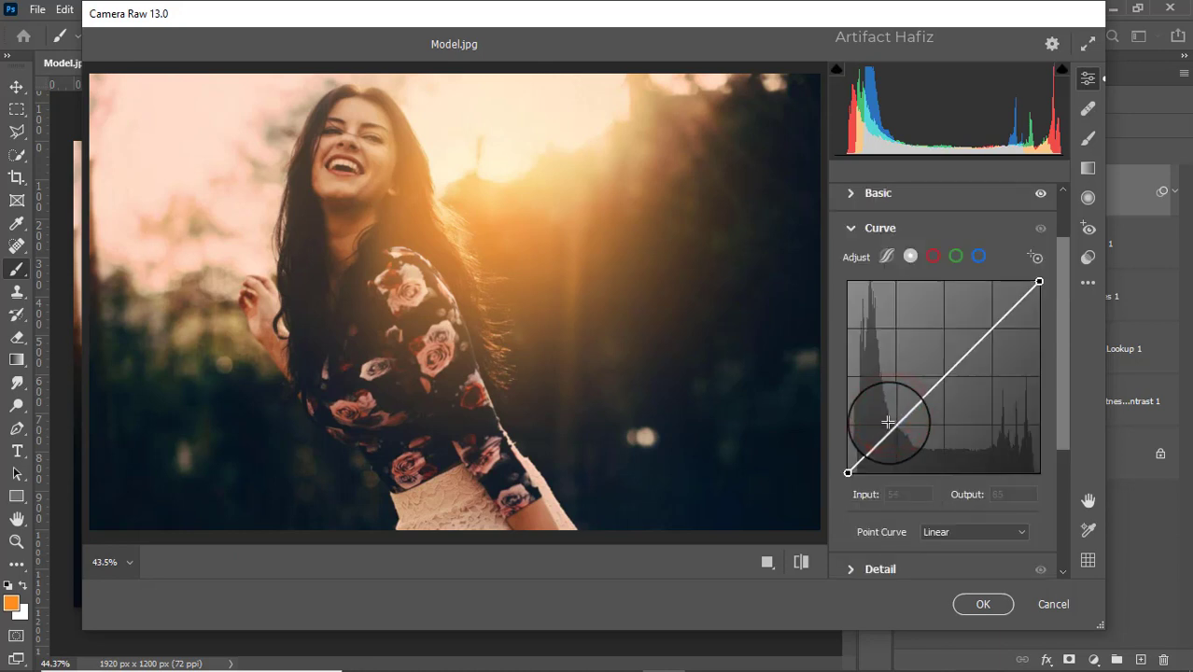
{"action": "left_click", "coordinate": [979, 255]}
{"action": "left_click_drag", "start_coordinate": [848, 474], "coordinate": [850, 472]}
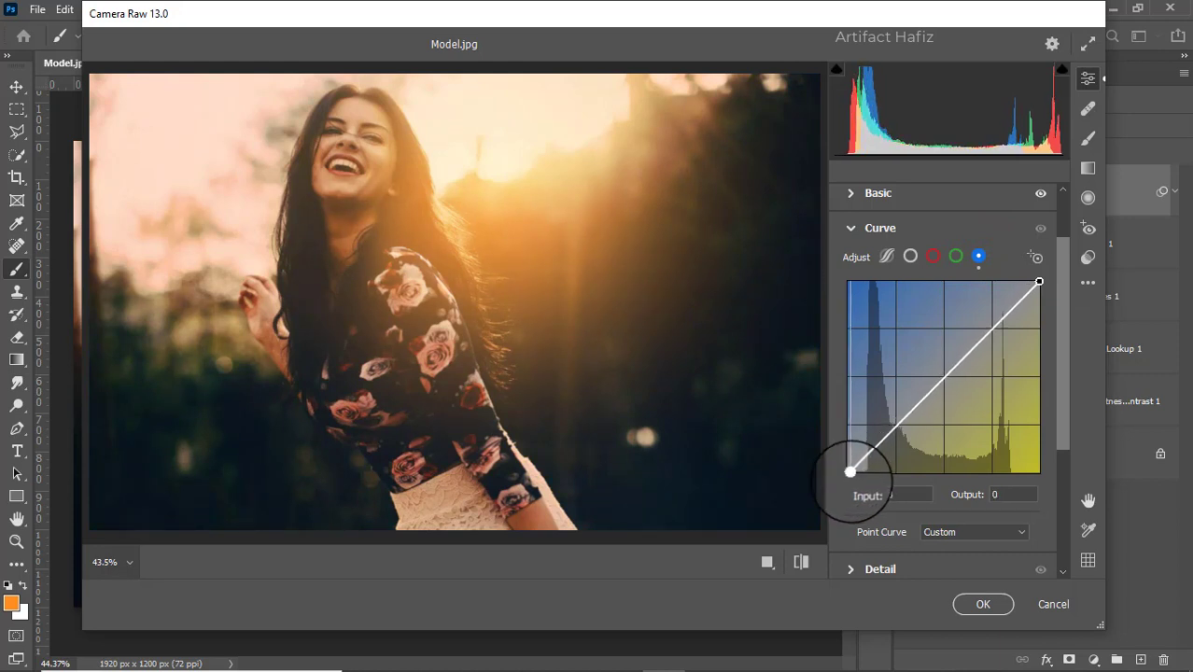
{"action": "left_click", "coordinate": [899, 495]}
Step: Set Sharpening to 15, Noise Reduction to 10 and Color Noise Reduction to 10 in the Detail adjustments
{"action": "scroll", "coordinate": [929, 420], "scroll_direction": "down", "scroll_amount": 3}
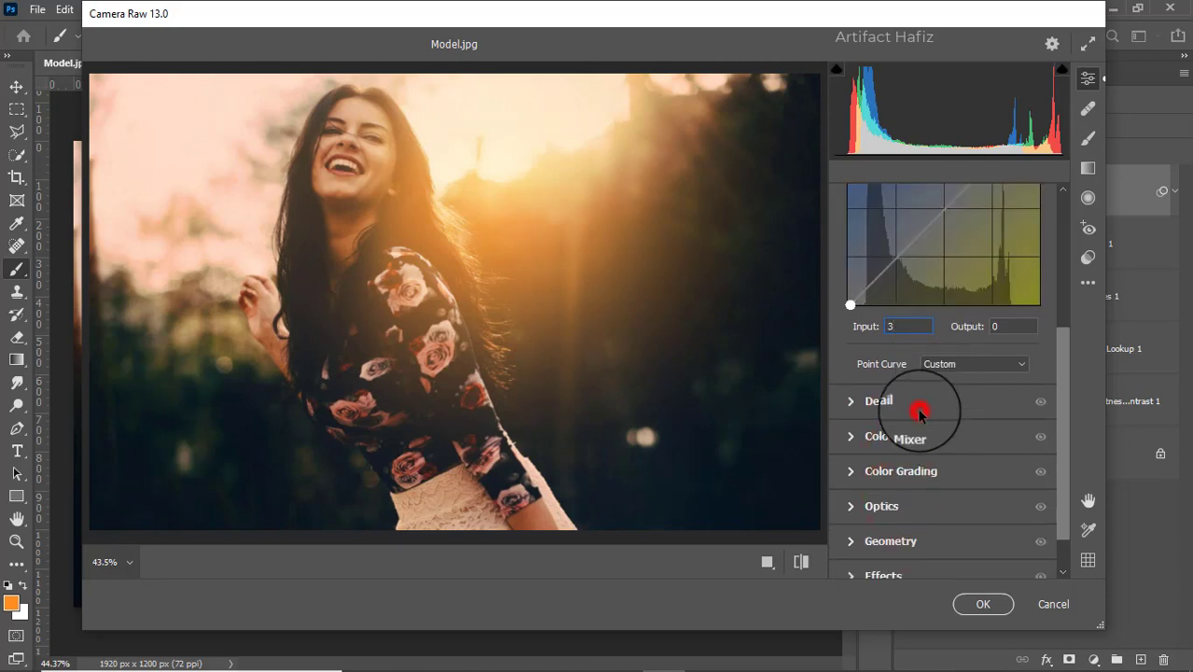
{"action": "left_click", "coordinate": [920, 410]}
{"action": "left_click_drag", "start_coordinate": [848, 383], "coordinate": [866, 456]}
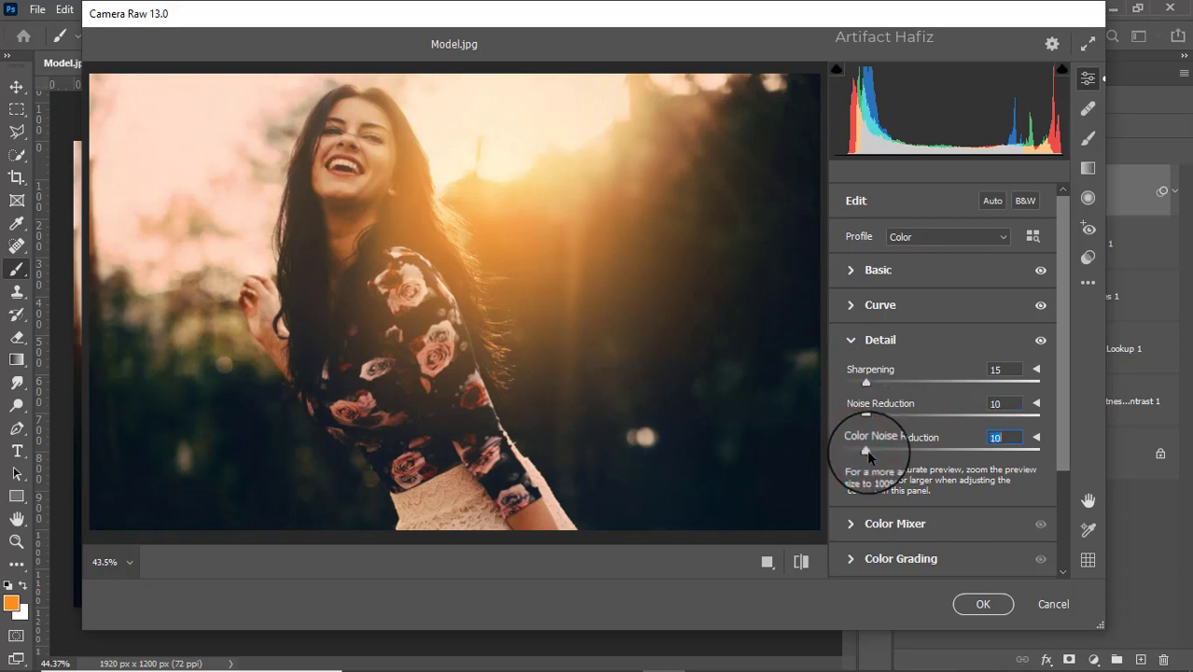
Step: Set the Color Mixer saturation to Reds +11, Yellows +11, Greens +6, Aquas +15 and Blues +29
{"action": "left_click", "coordinate": [865, 525]}
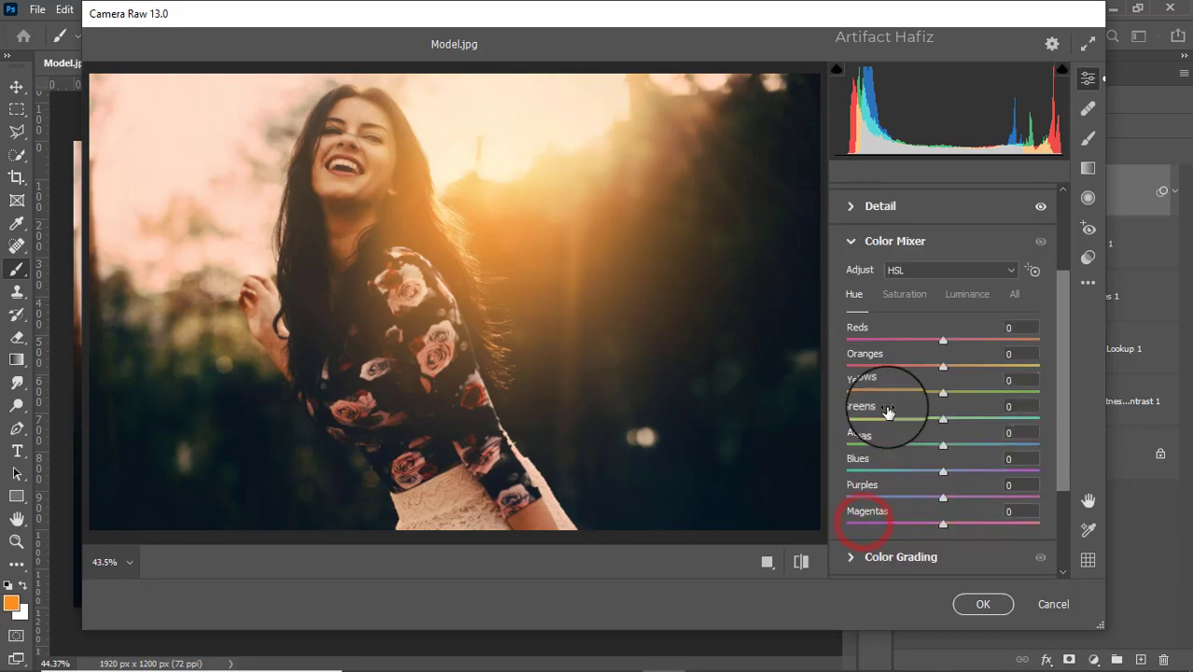
{"action": "left_click", "coordinate": [906, 295]}
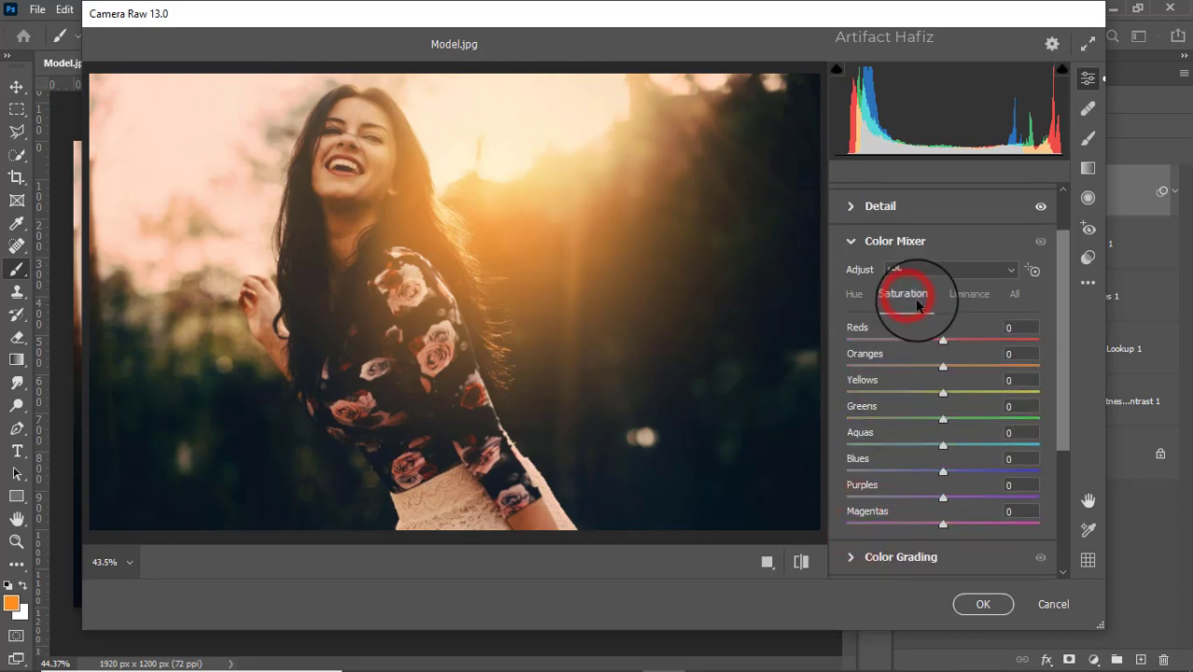
{"action": "left_click_drag", "start_coordinate": [962, 352], "coordinate": [900, 345]}
{"action": "left_click_drag", "start_coordinate": [966, 370], "coordinate": [941, 370]}
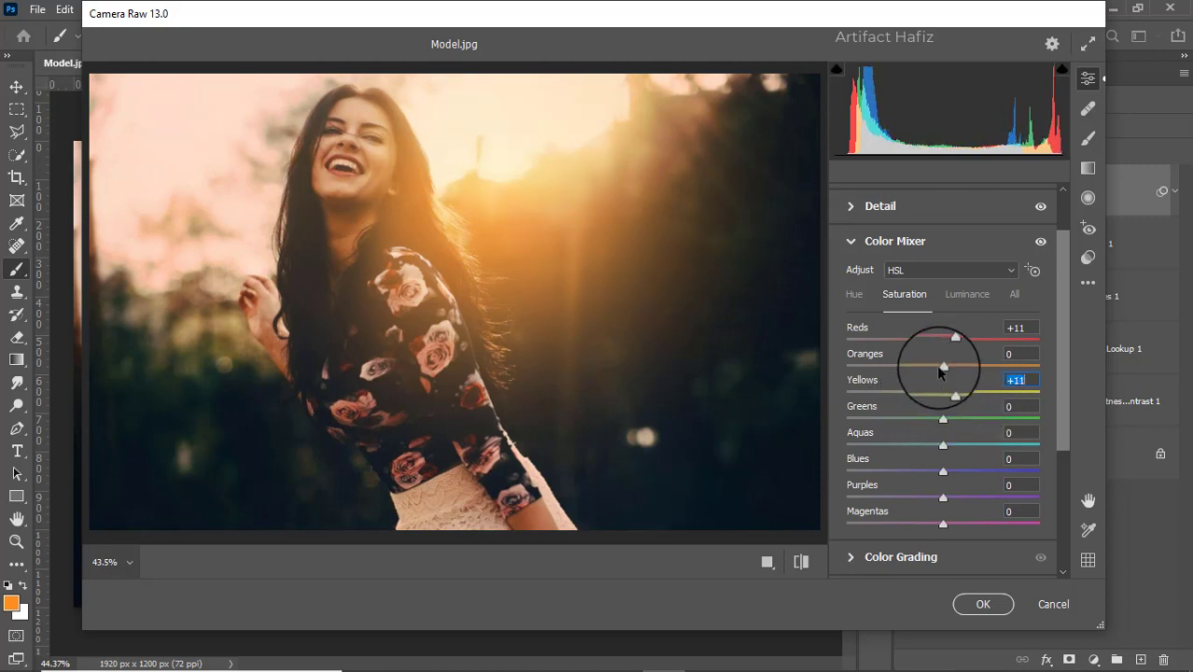
{"action": "mouse_move", "coordinate": [945, 419]}
{"action": "left_mouse_down"}
{"action": "mouse_move", "coordinate": [868, 418]}
{"action": "mouse_move", "coordinate": [960, 425]}
{"action": "mouse_move", "coordinate": [938, 434]}
{"action": "left_mouse_up"}
{"action": "left_click_drag", "start_coordinate": [944, 441], "coordinate": [964, 478]}
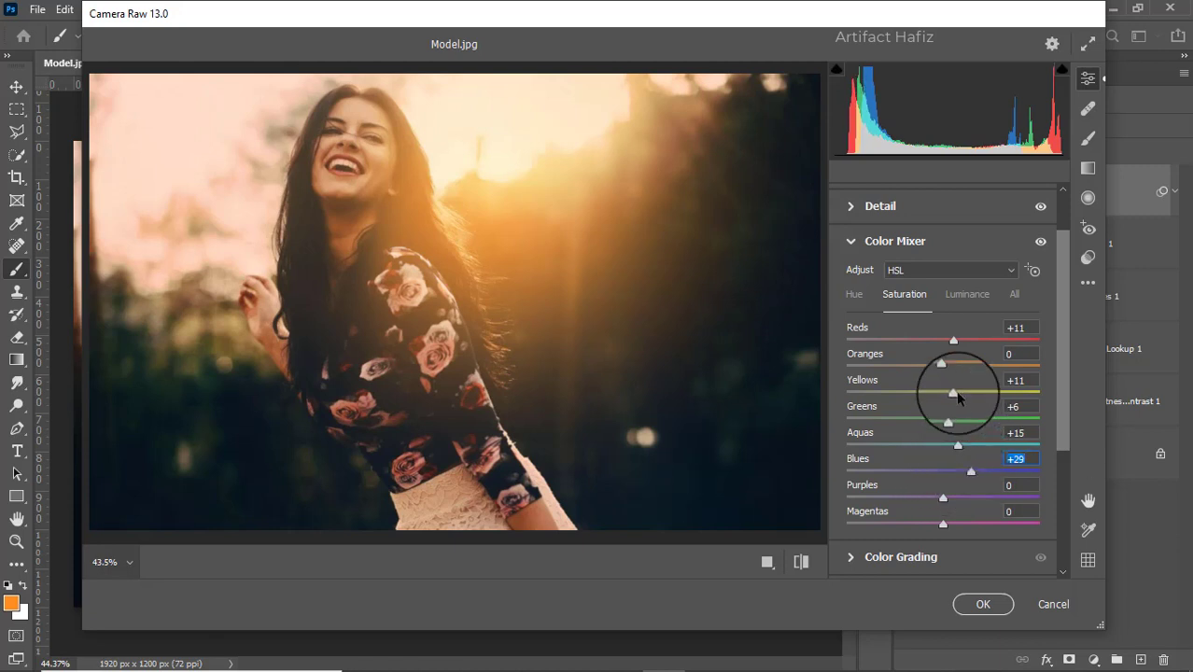
Step: Set the Color Mixer luminance to Oranges +5 and Yellows +14, and the hue to Aquas -42 and Blues -15
{"action": "left_click", "coordinate": [977, 297]}
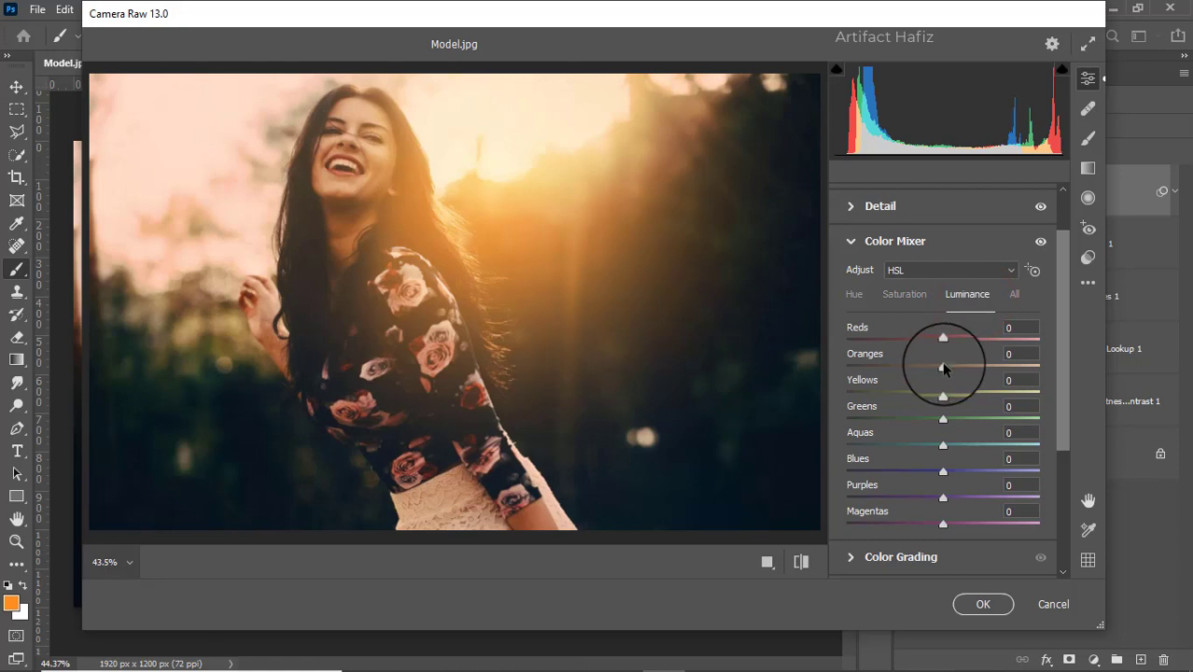
{"action": "left_click_drag", "start_coordinate": [943, 366], "coordinate": [955, 406]}
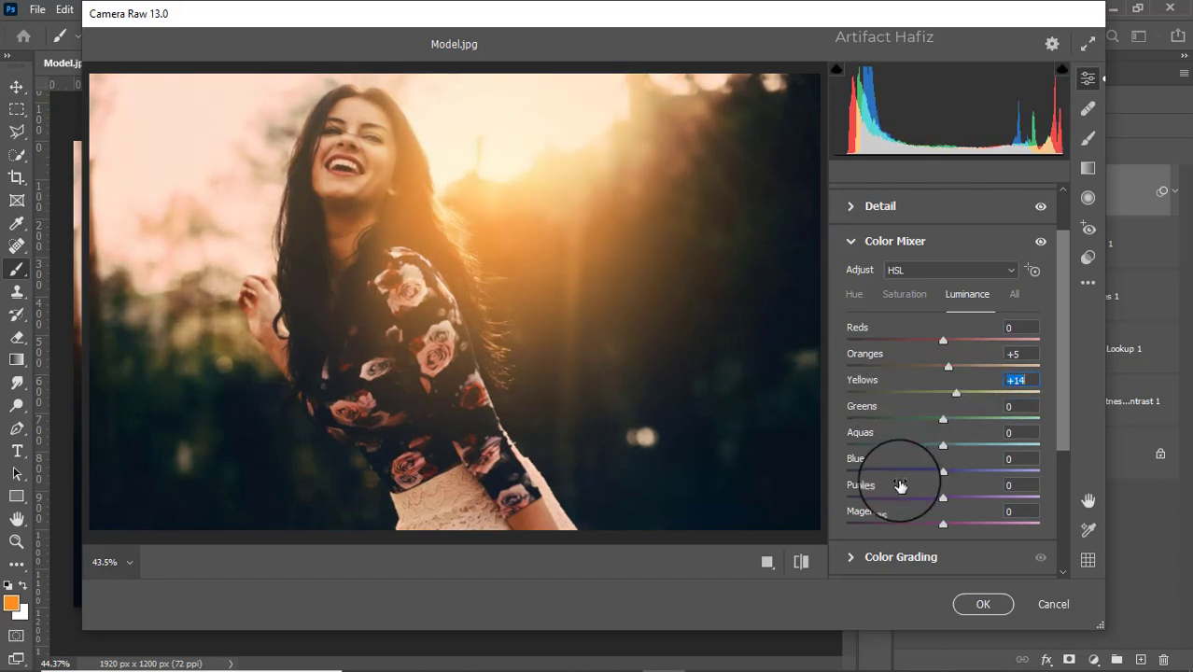
{"action": "scroll", "coordinate": [899, 481], "scroll_direction": "down", "scroll_amount": 1}
{"action": "left_click", "coordinate": [855, 252]}
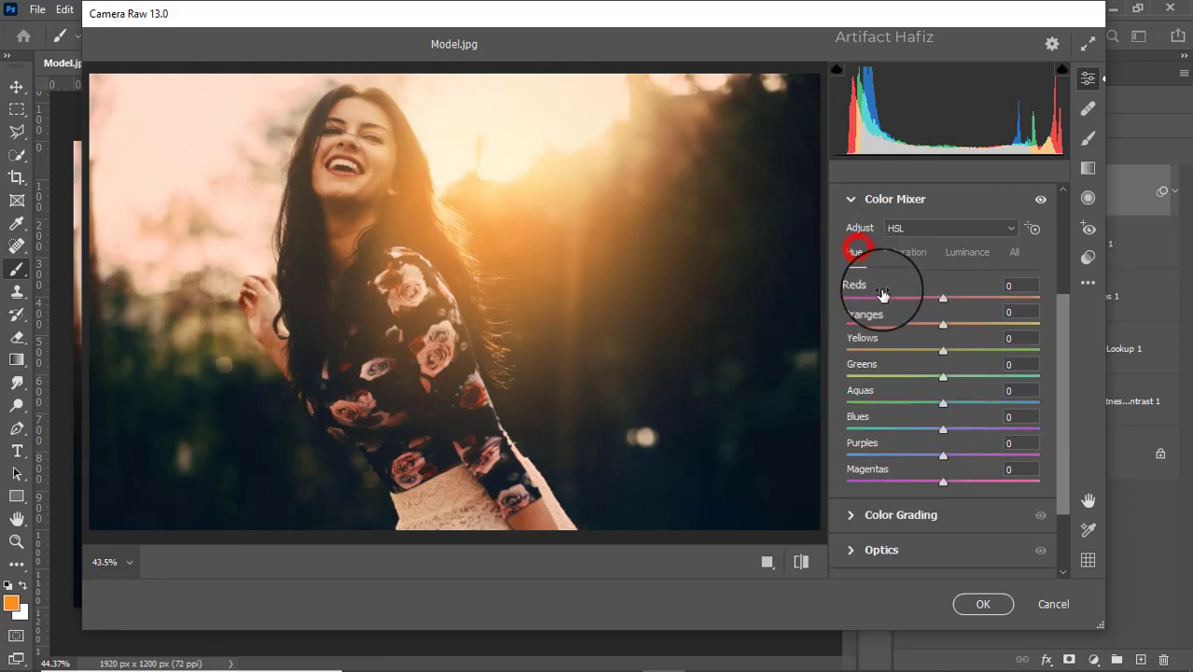
{"action": "left_click_drag", "start_coordinate": [944, 403], "coordinate": [930, 429]}
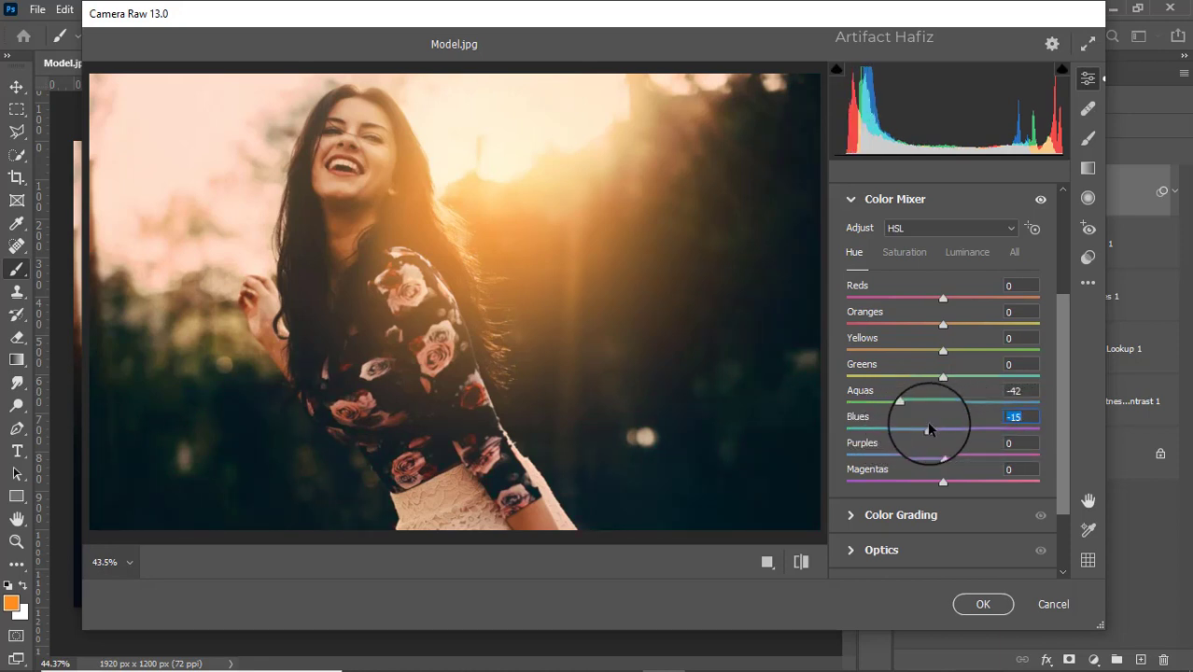
Step: Color grade the shadows purple at hue 287, saturation 13, and the highlights green at hue 125, saturation 14
{"action": "scroll", "coordinate": [929, 429], "scroll_direction": "down", "scroll_amount": 3}
{"action": "left_click", "coordinate": [934, 422]}
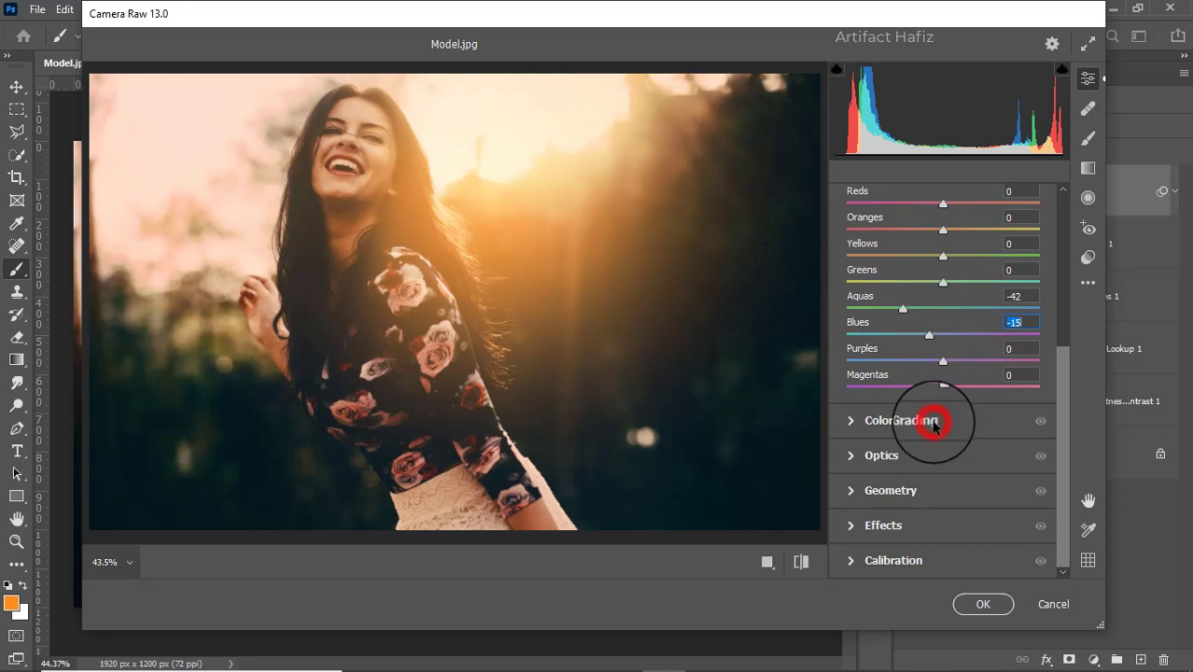
{"action": "left_click_drag", "start_coordinate": [887, 462], "coordinate": [915, 554]}
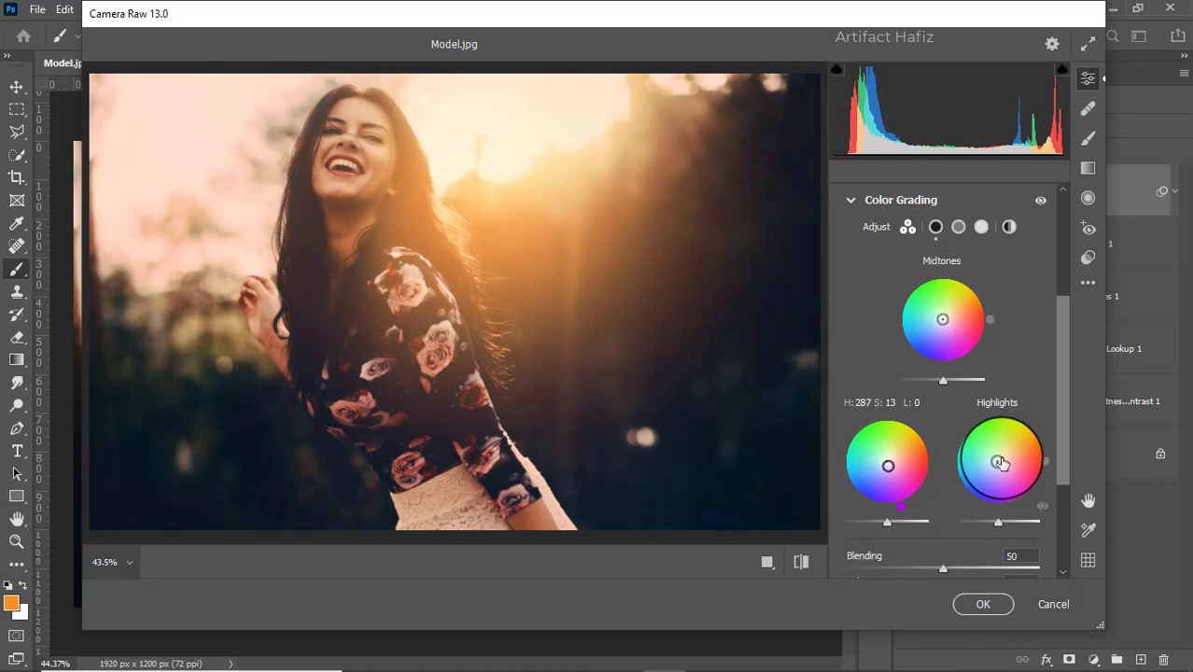
{"action": "left_click_drag", "start_coordinate": [999, 461], "coordinate": [920, 411]}
{"action": "left_click_drag", "start_coordinate": [1004, 402], "coordinate": [927, 363]}
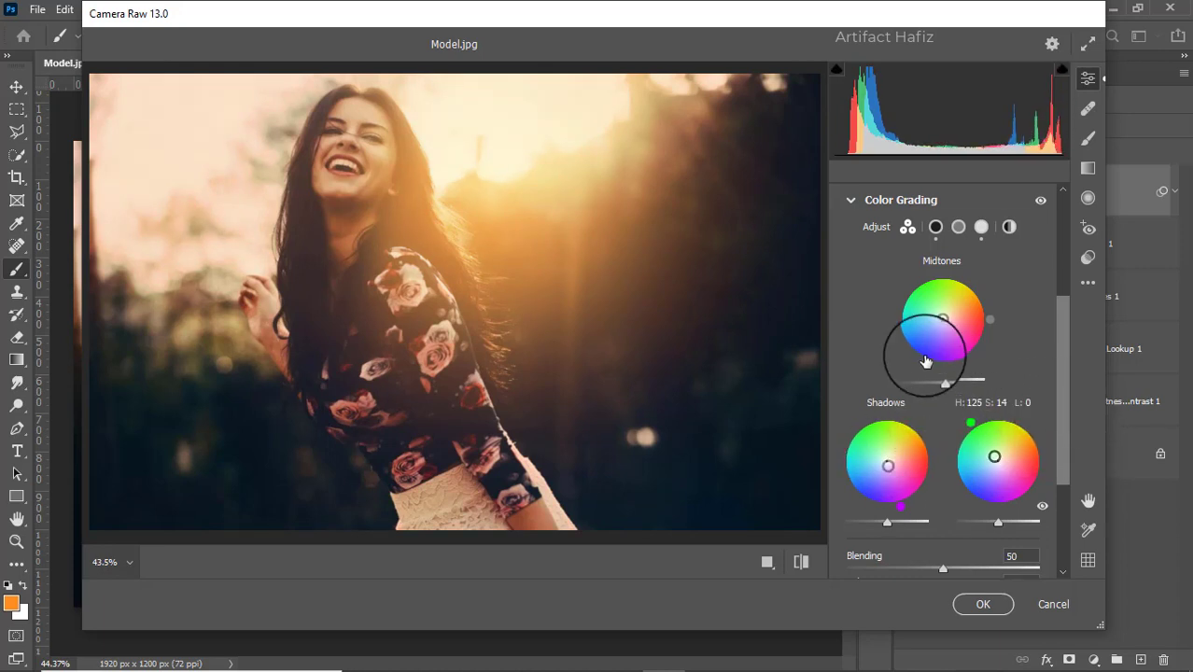
Step: Add a vignette of -14 in the Effects adjustments
{"action": "scroll", "coordinate": [972, 362], "scroll_direction": "down", "scroll_amount": 3}
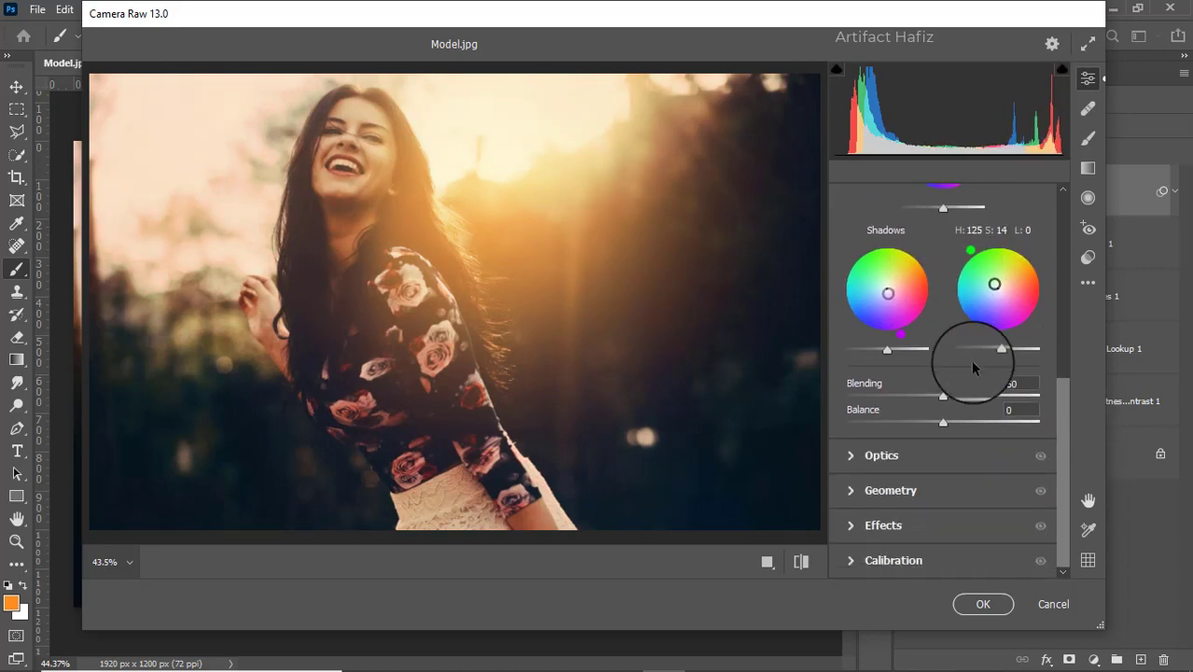
{"action": "left_click", "coordinate": [894, 526]}
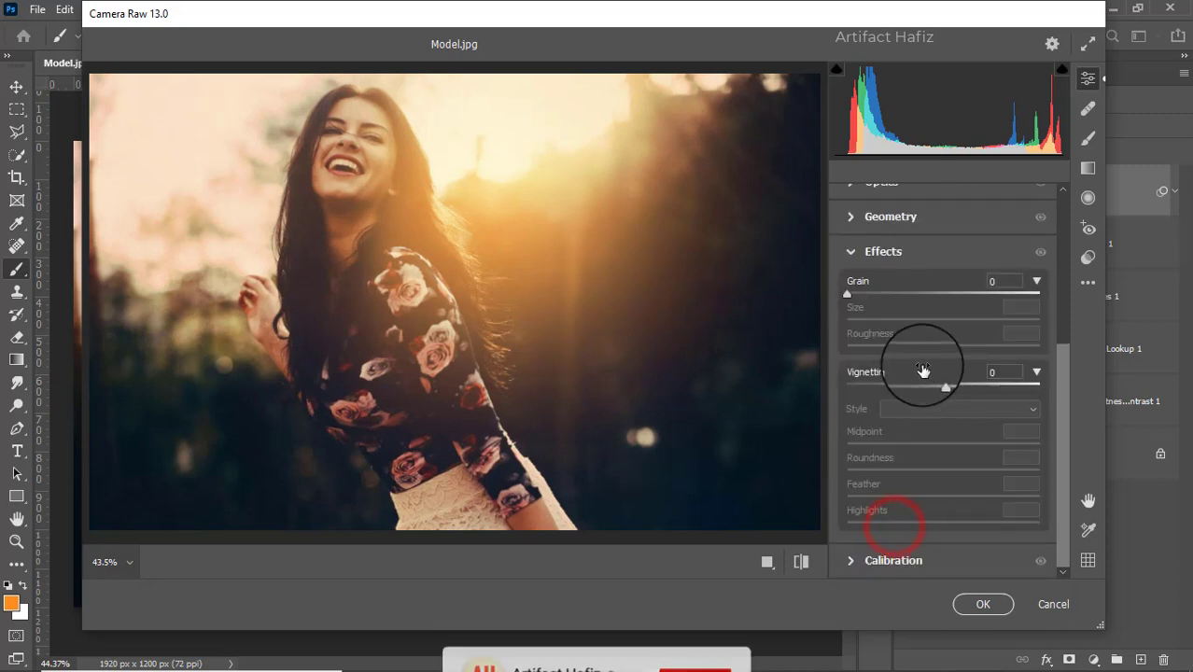
{"action": "left_click_drag", "start_coordinate": [943, 384], "coordinate": [931, 392]}
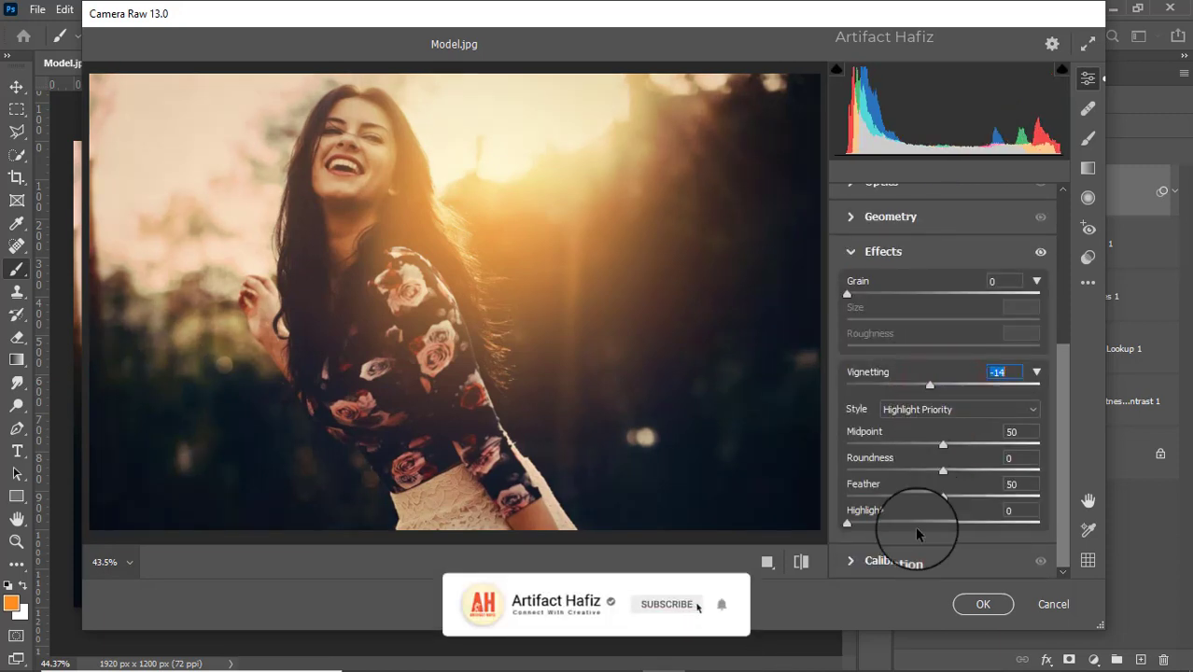
Step: Calibrate the primaries' saturation to Red -9, Green +7 and Blue +10, and apply the Camera Raw filter
{"action": "left_click", "coordinate": [861, 562]}
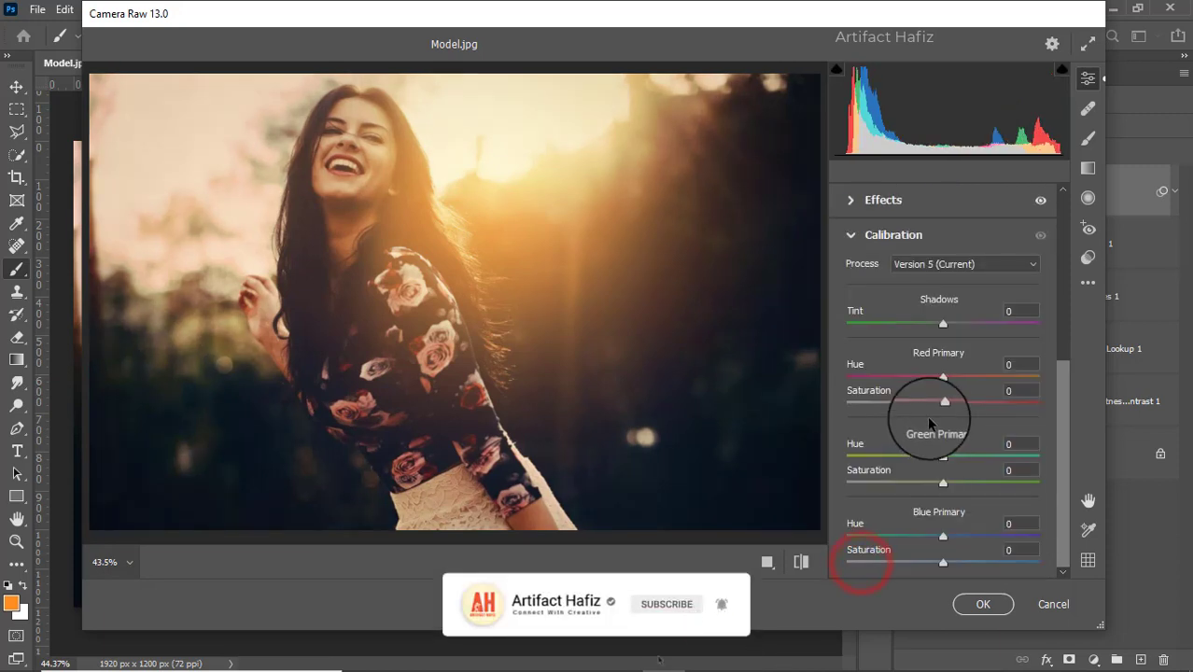
{"action": "left_click_drag", "start_coordinate": [943, 405], "coordinate": [933, 405]}
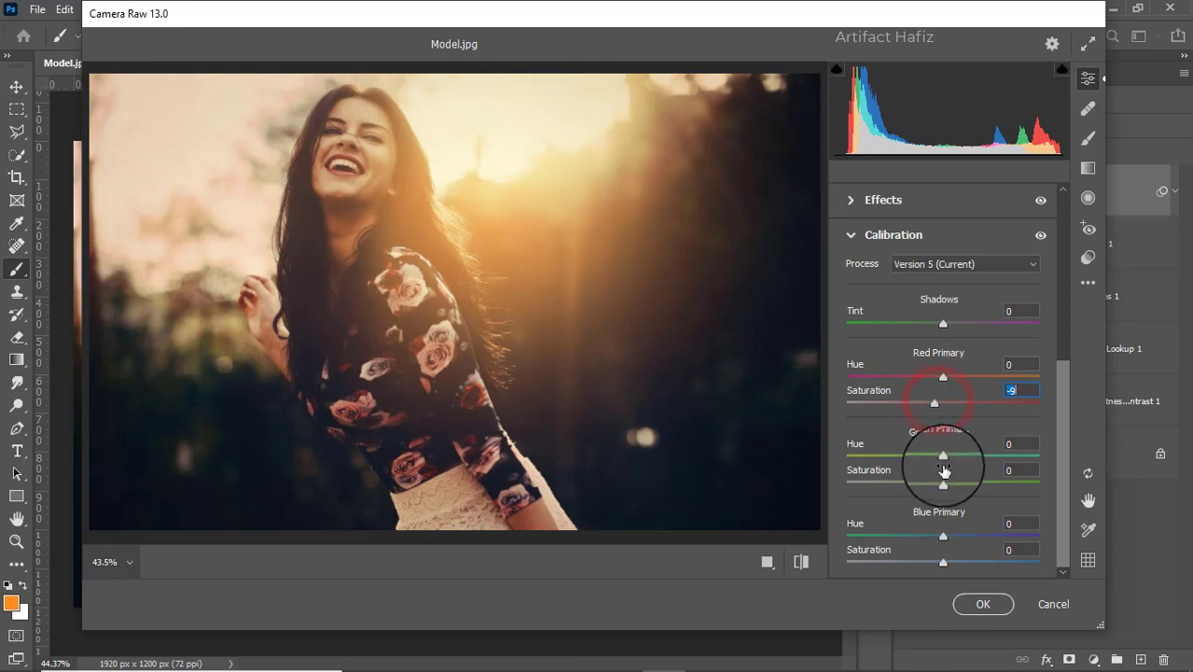
{"action": "left_click_drag", "start_coordinate": [943, 482], "coordinate": [951, 483]}
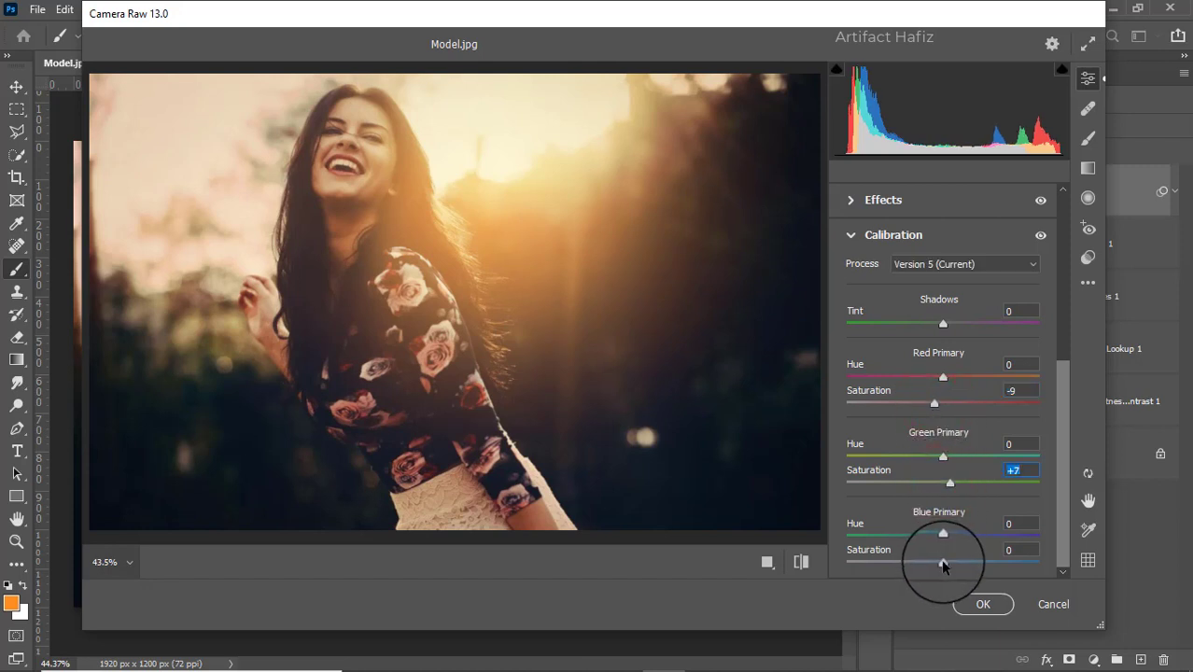
{"action": "left_click_drag", "start_coordinate": [945, 563], "coordinate": [955, 570]}
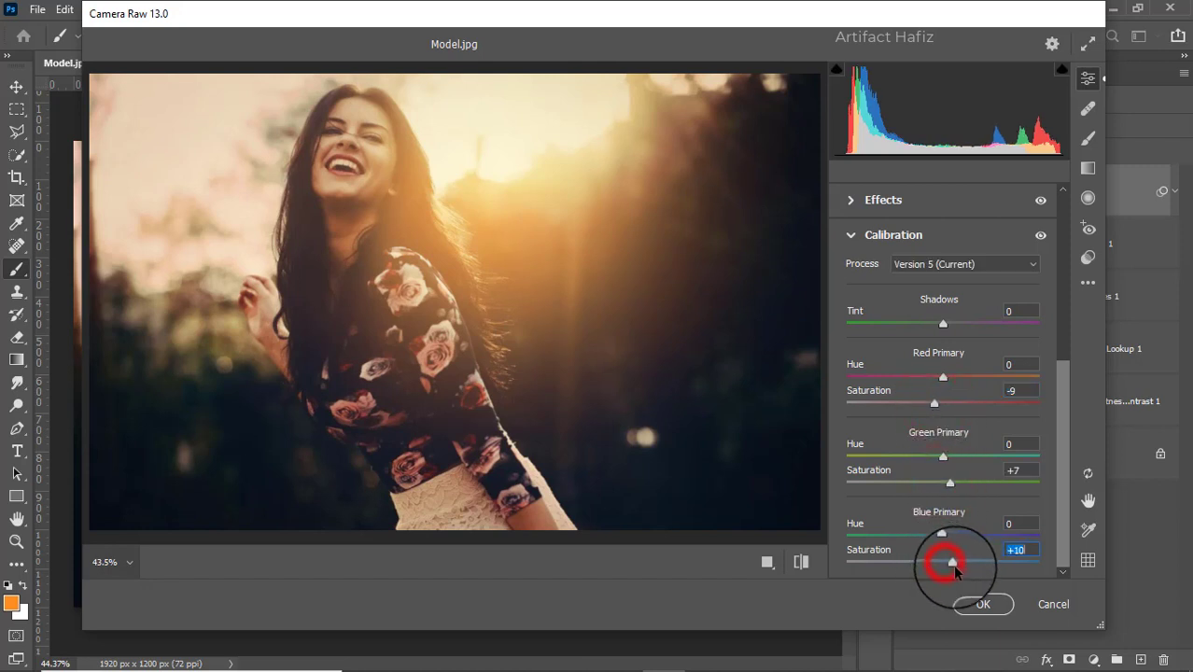
{"action": "left_click", "coordinate": [983, 605]}
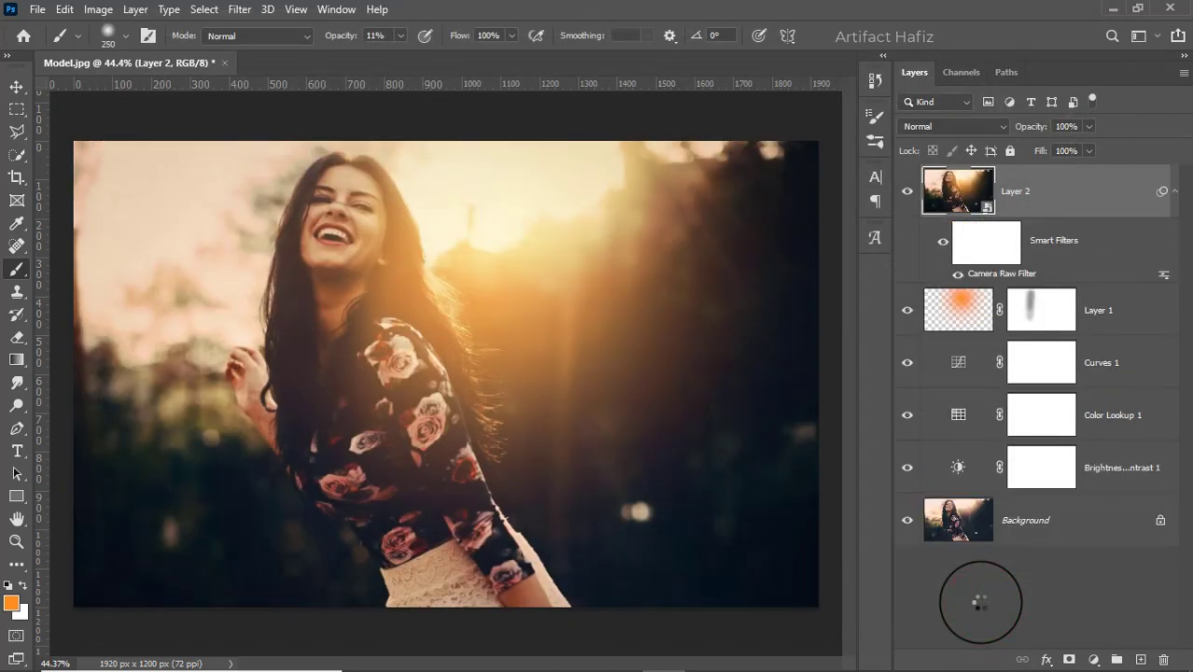
Step: Toggle the visibility of every layer except Background to compare the original photo with the graded result
{"action": "left_click", "coordinate": [911, 525], "text": "alt"}
{"action": "left_click", "coordinate": [912, 523], "text": "alt"}
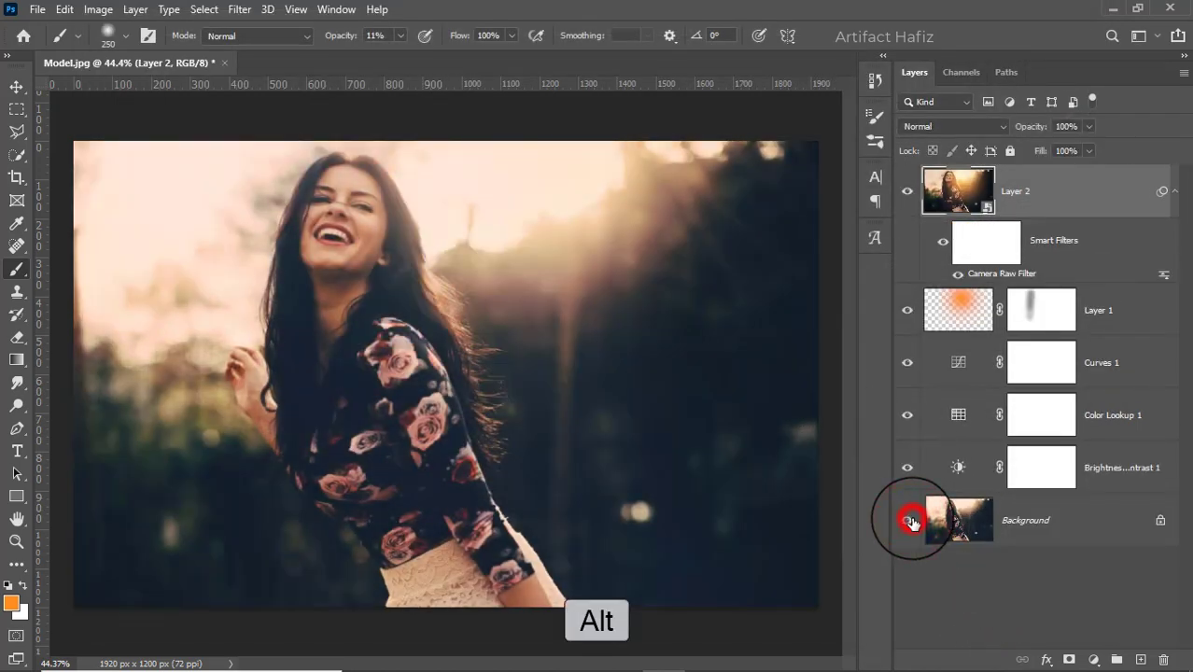
{"action": "left_click", "coordinate": [911, 523], "text": "alt"}
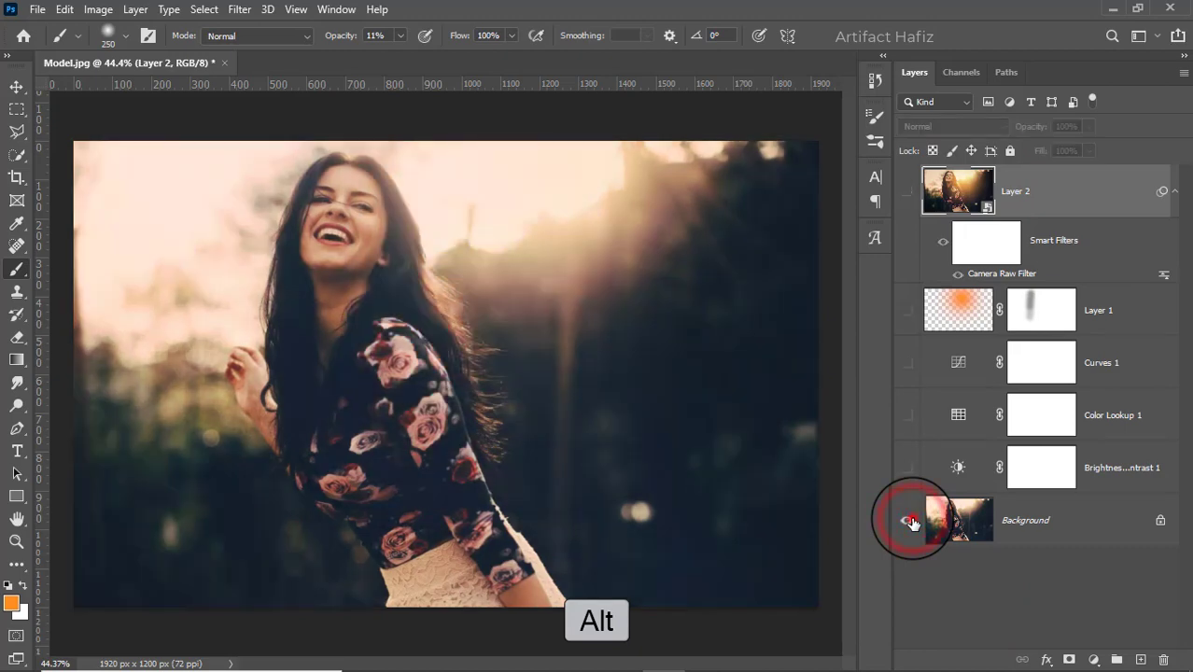